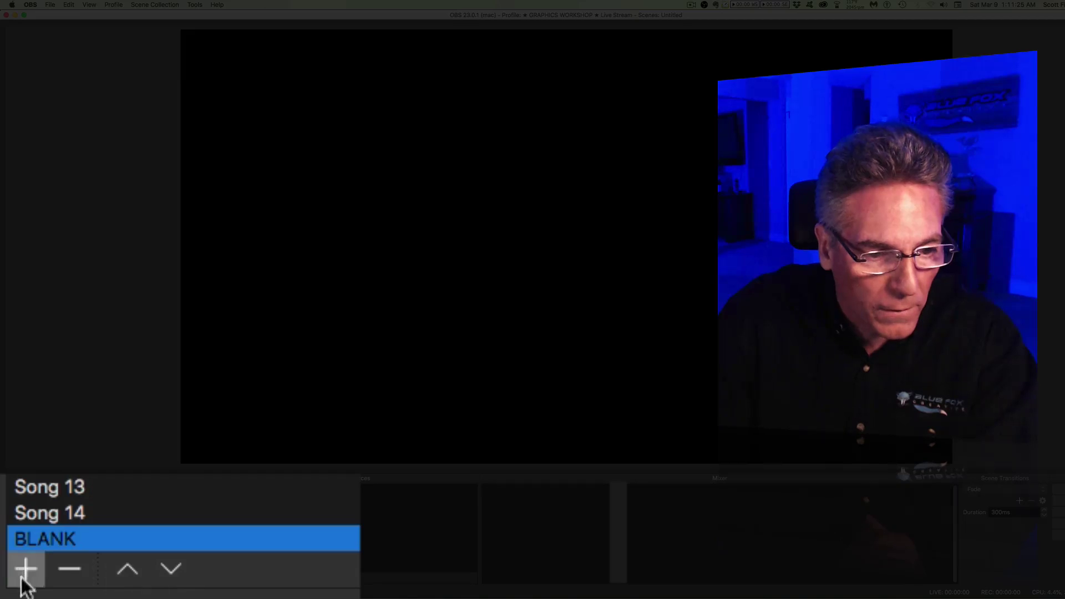
Create a new scene named 'DEMO - Intro'.
left_click(8, 577)
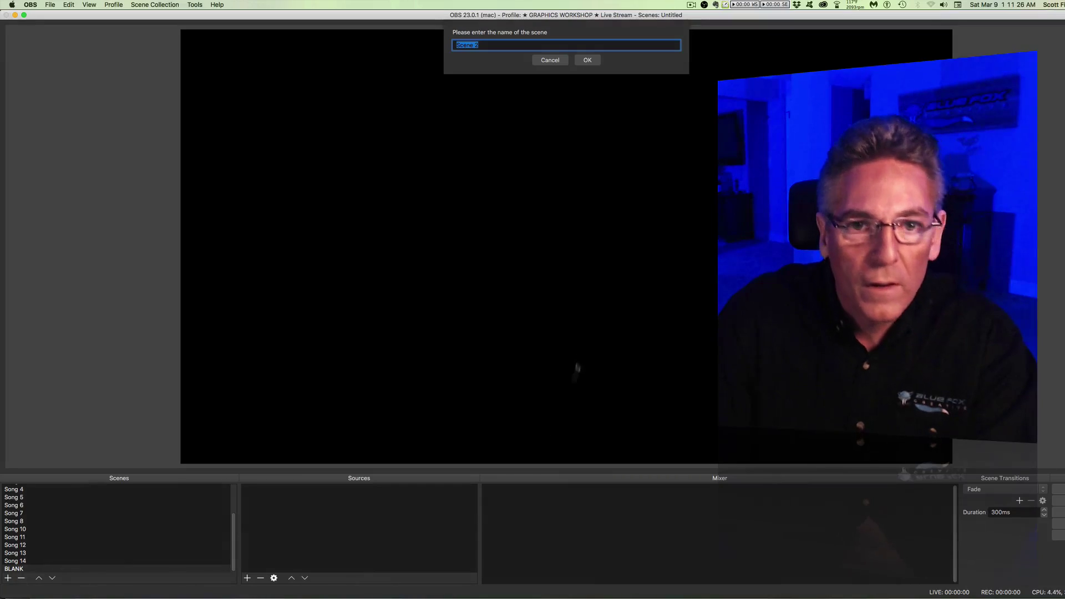
key("BackSpace")
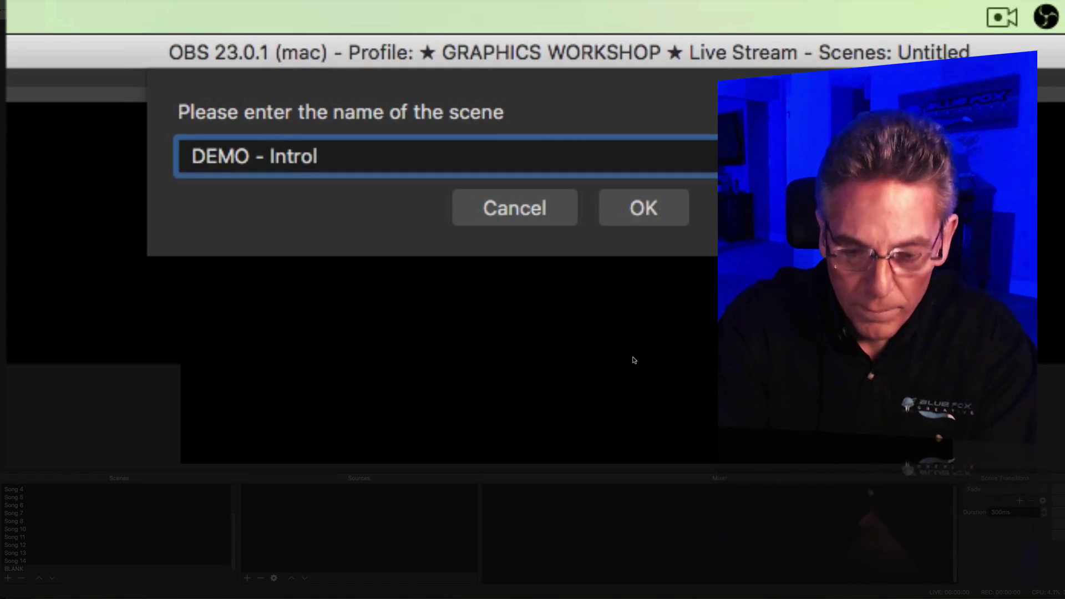
left_click(637, 215)
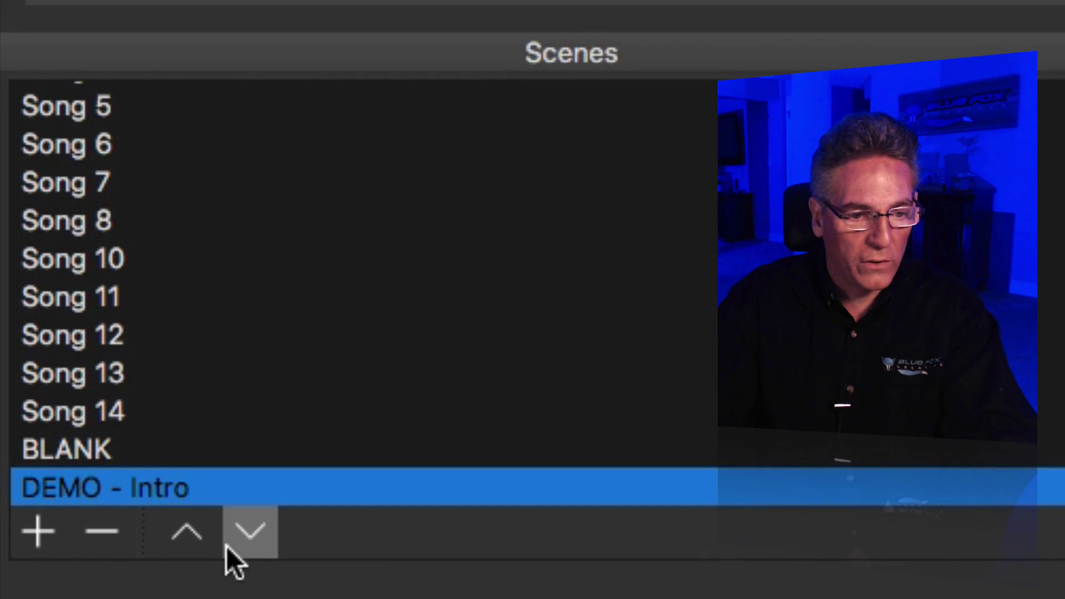
Move DEMO - Intro to the top of the scene list, above Intro & Countdown.
left_click(177, 541)
left_click(177, 541)
left_click(177, 541)
left_click(177, 541)
left_click(177, 540)
left_click(178, 540)
double_click(178, 541)
double_click(178, 540)
double_click(178, 540)
triple_click(177, 541)
left_click(177, 541)
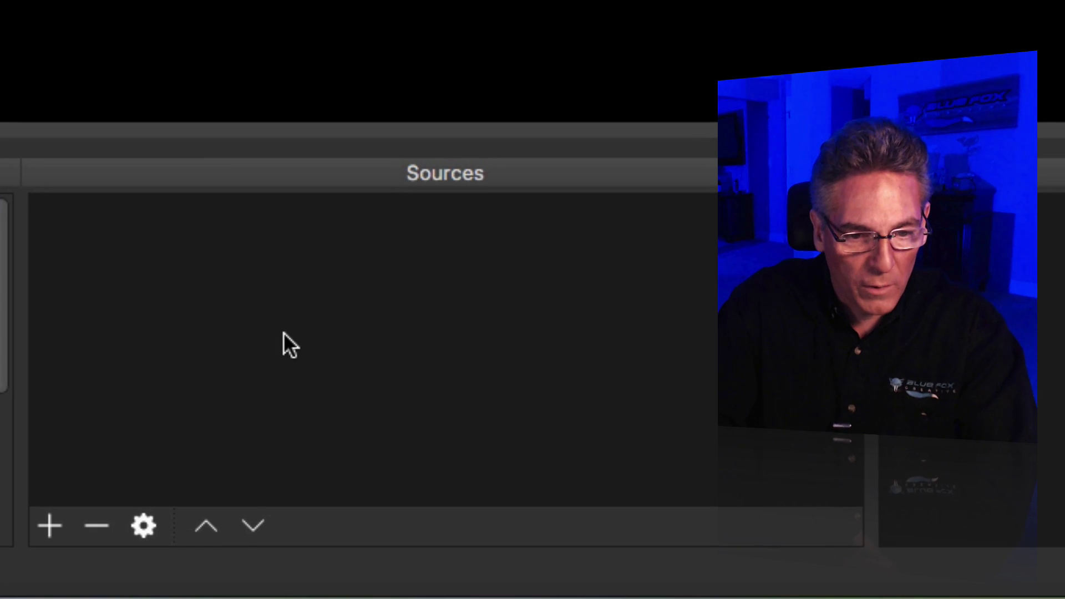
Add an Image source named 'IMAGE - Background Image' and open its properties.
left_click(50, 527)
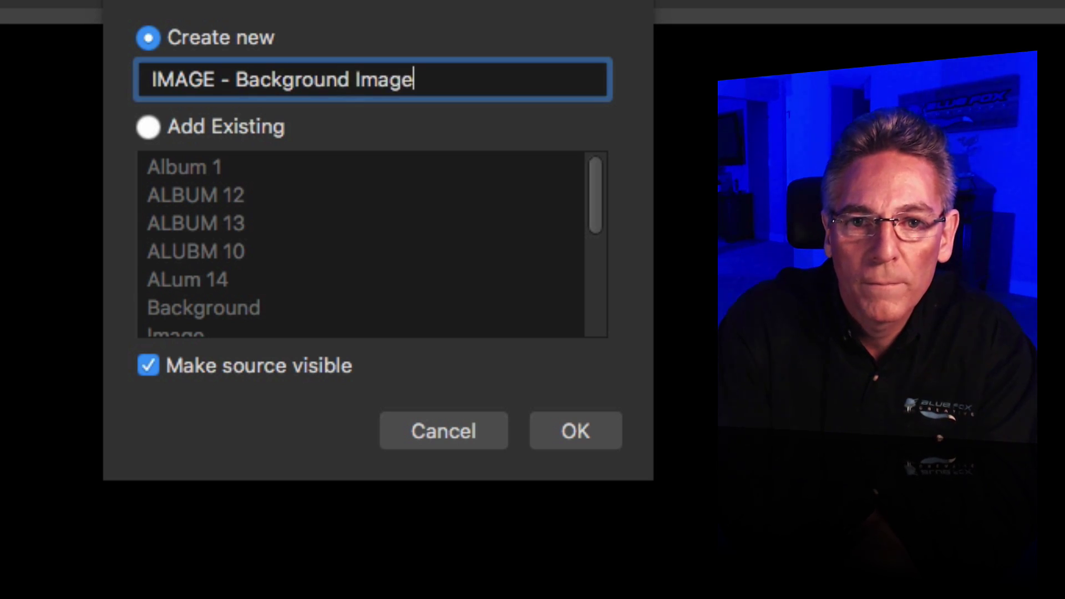
left_click(575, 430)
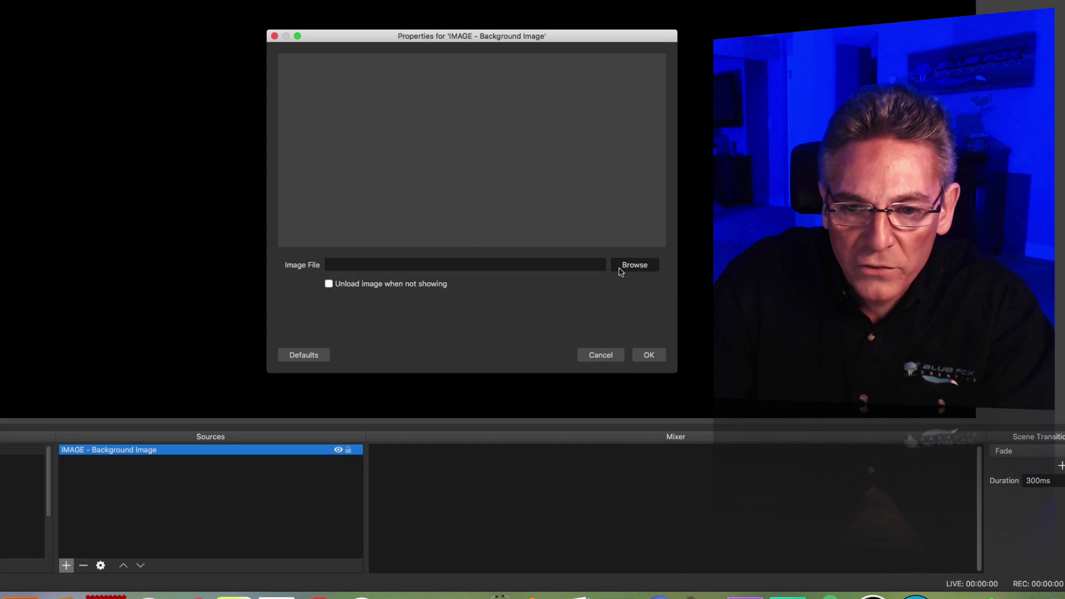
Load intro-page-back.jpg into the image source and stretch it to fill the canvas.
left_click(627, 266)
scroll(507, 306, "down", 3)
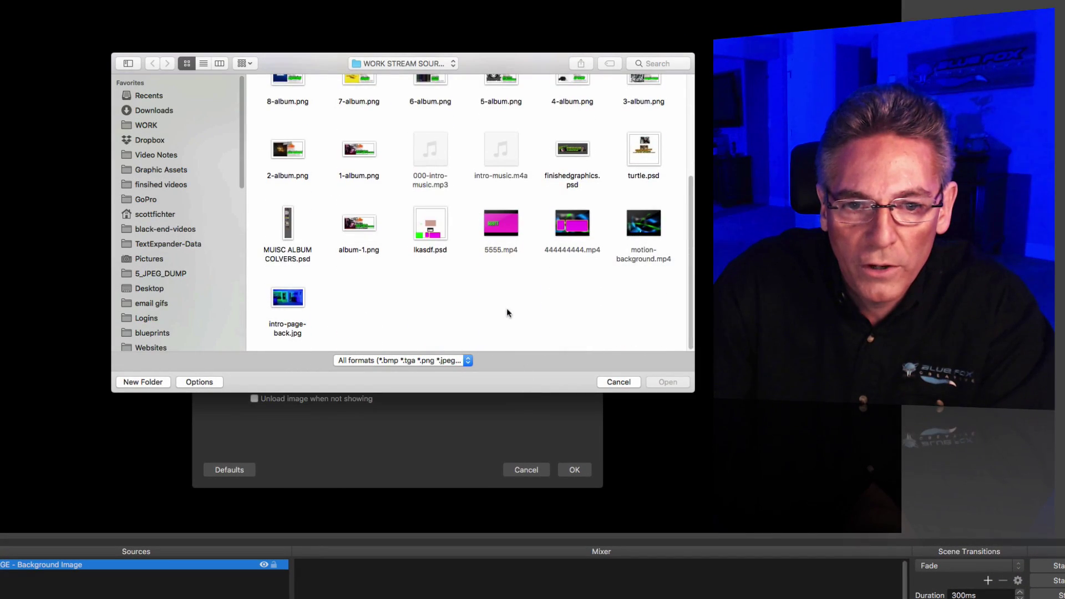
left_click(287, 296)
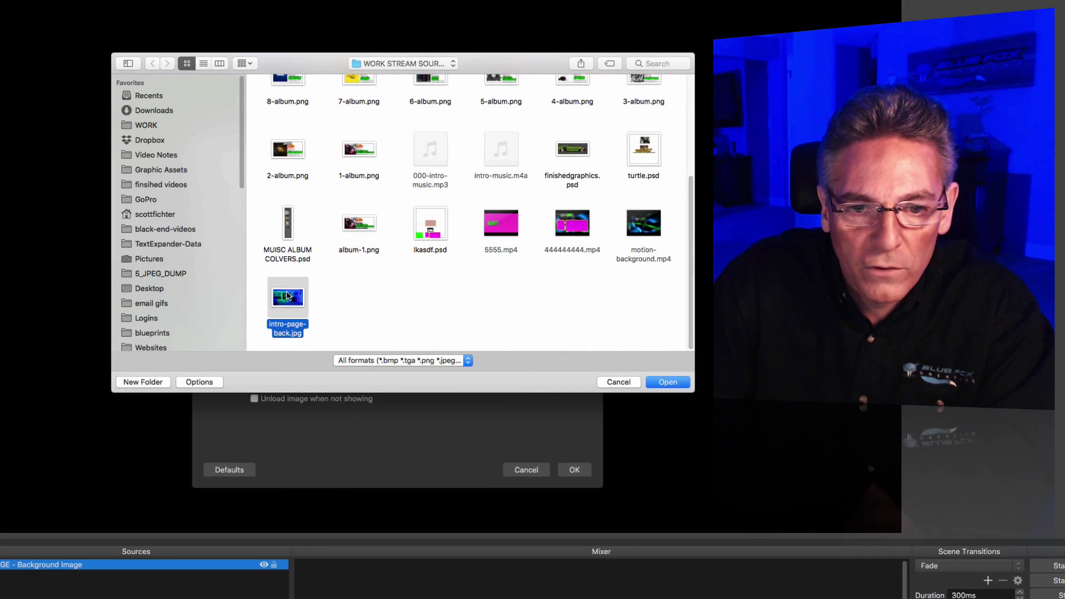
left_click(667, 381)
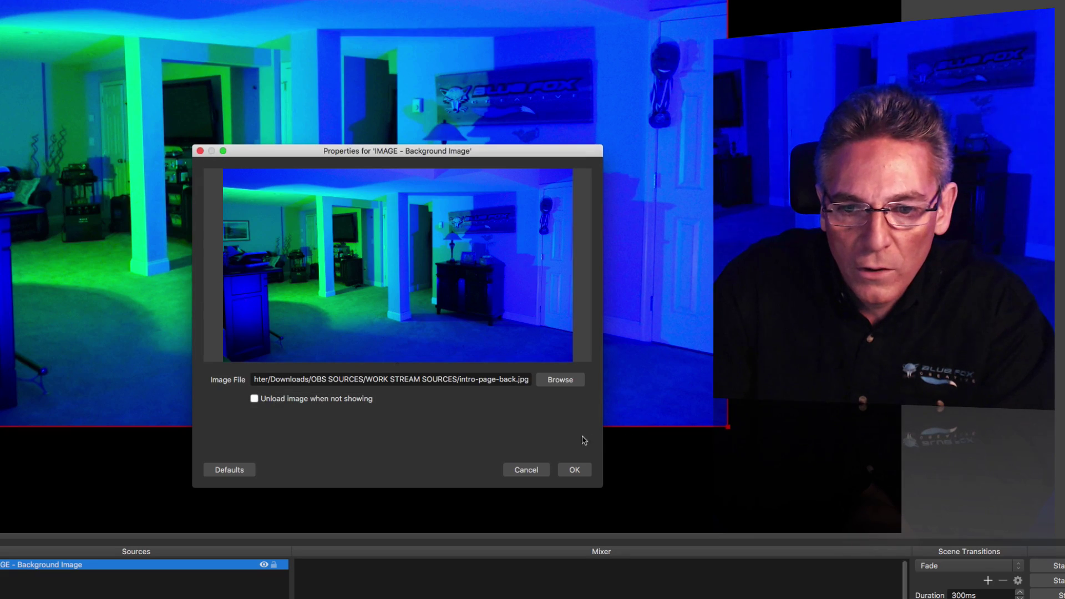
left_click(574, 470)
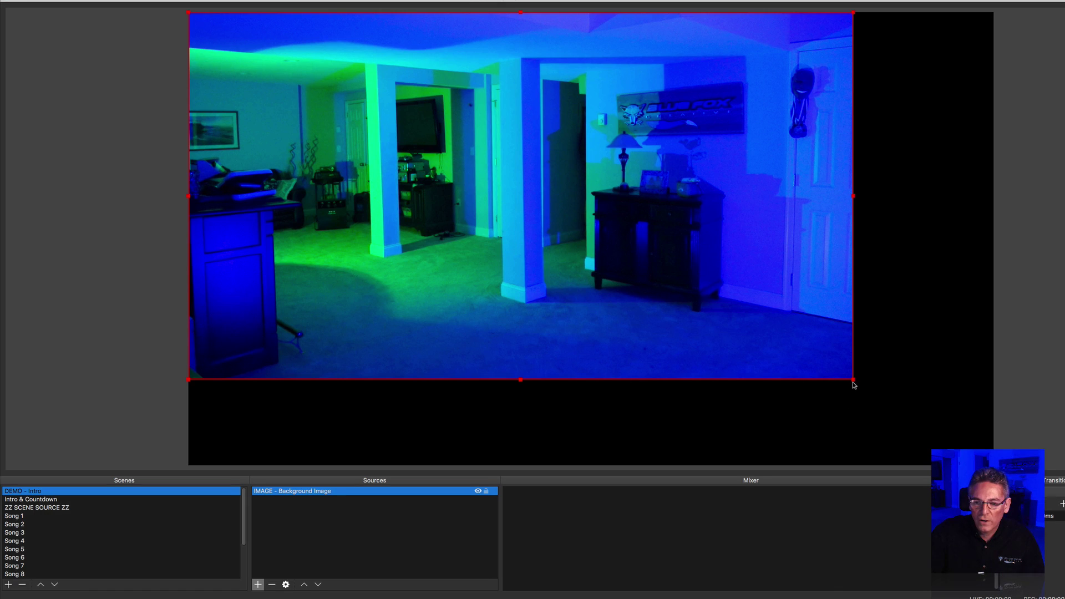
left_click_drag(853, 382, 1008, 464)
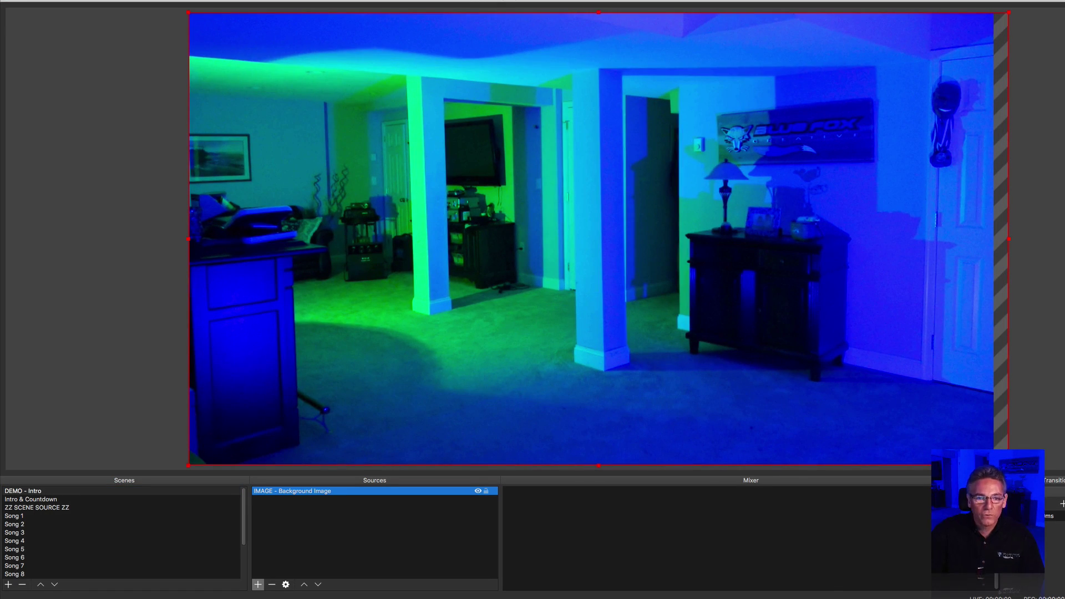
left_click(1018, 414)
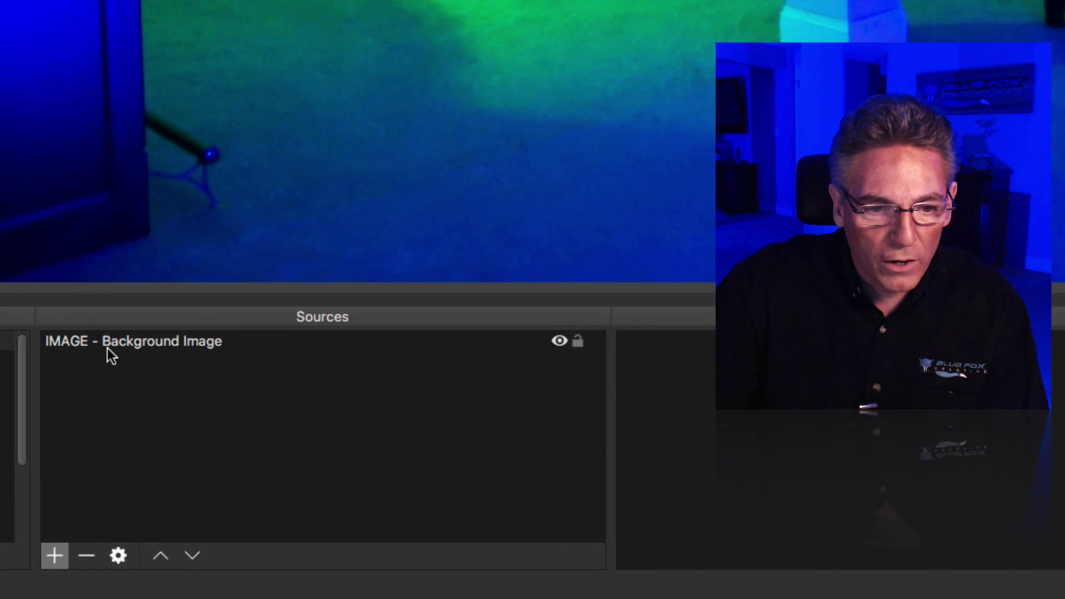
Add a Color Correction filter with its default name to the background image.
right_click(208, 343)
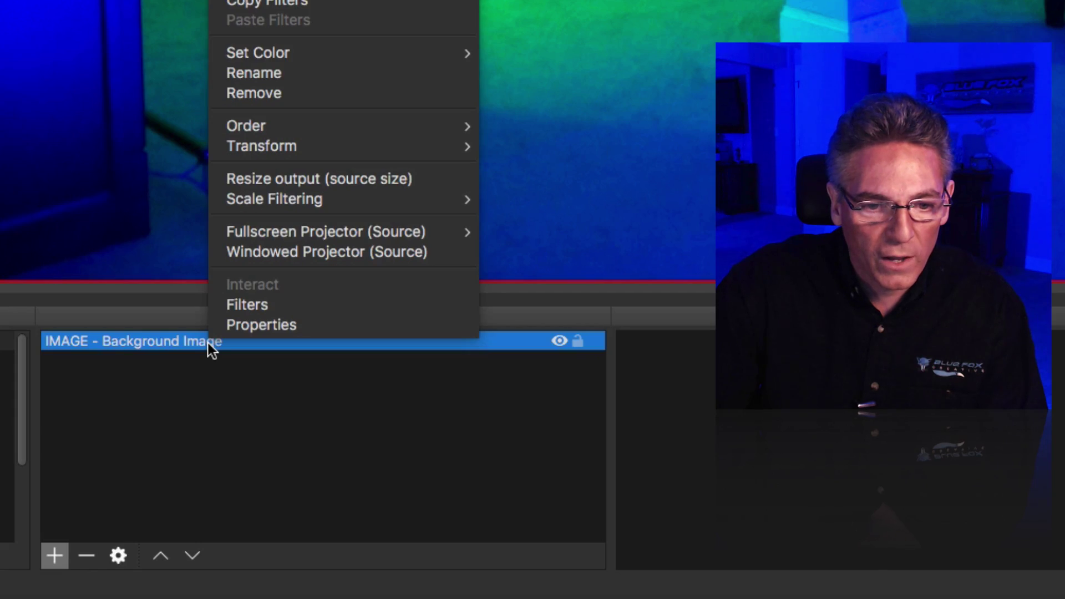
left_click(251, 304)
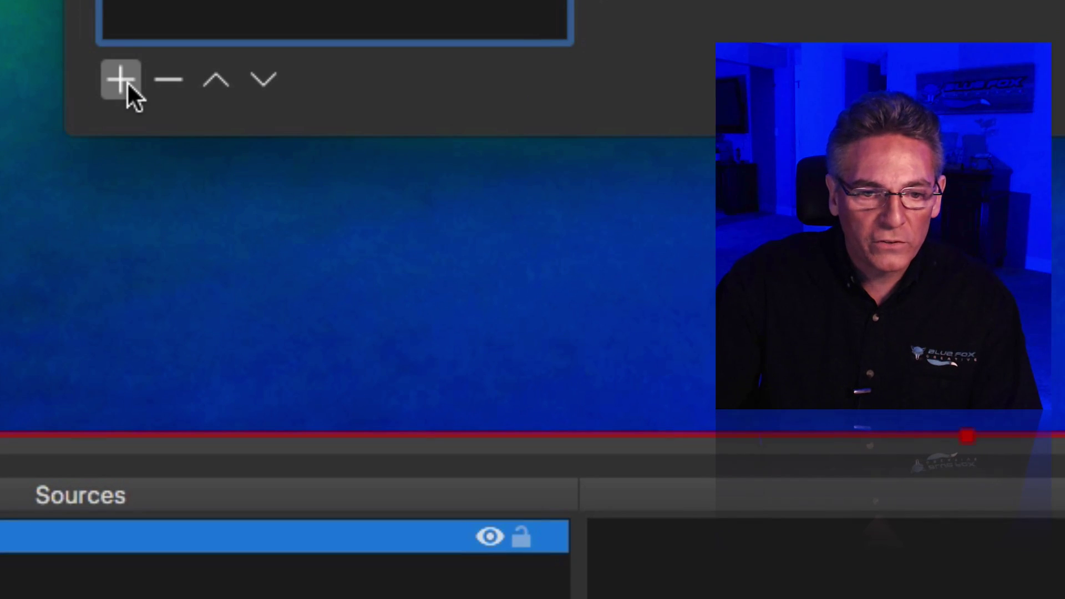
left_click(78, 476)
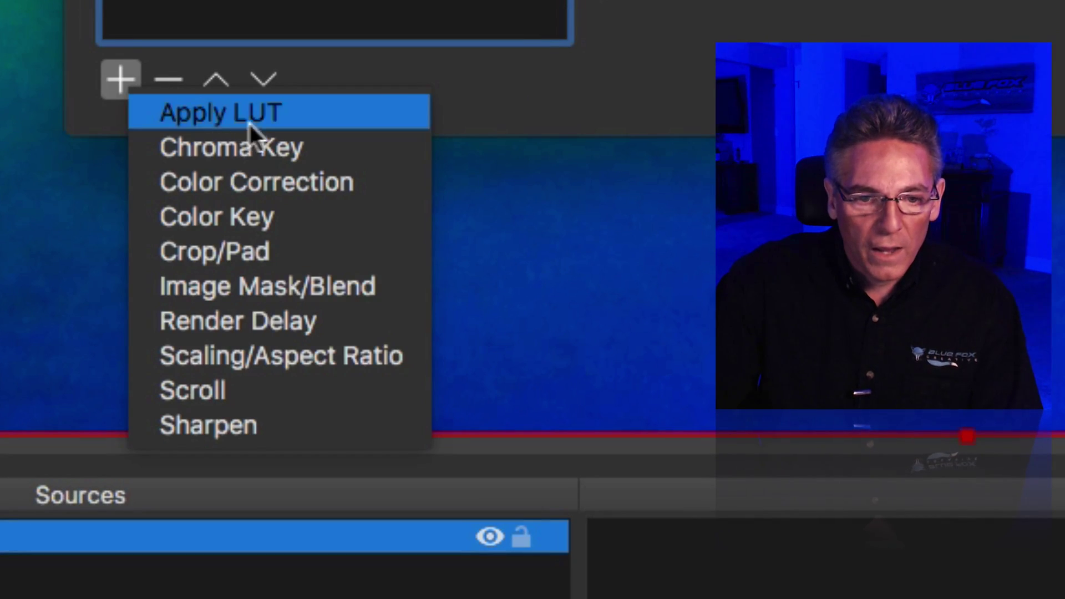
left_click(387, 189)
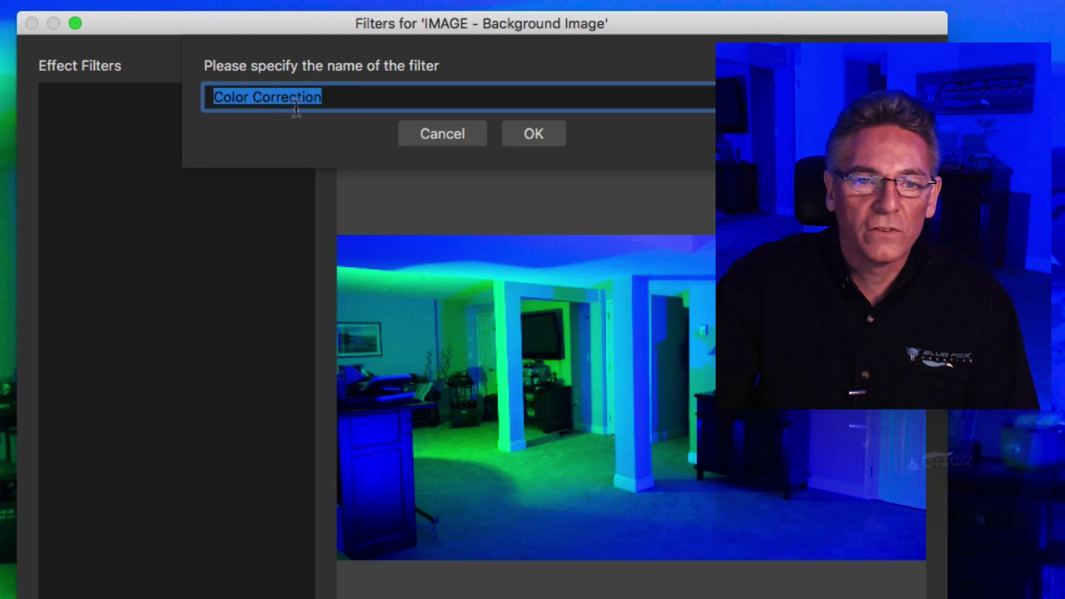
left_click(534, 133)
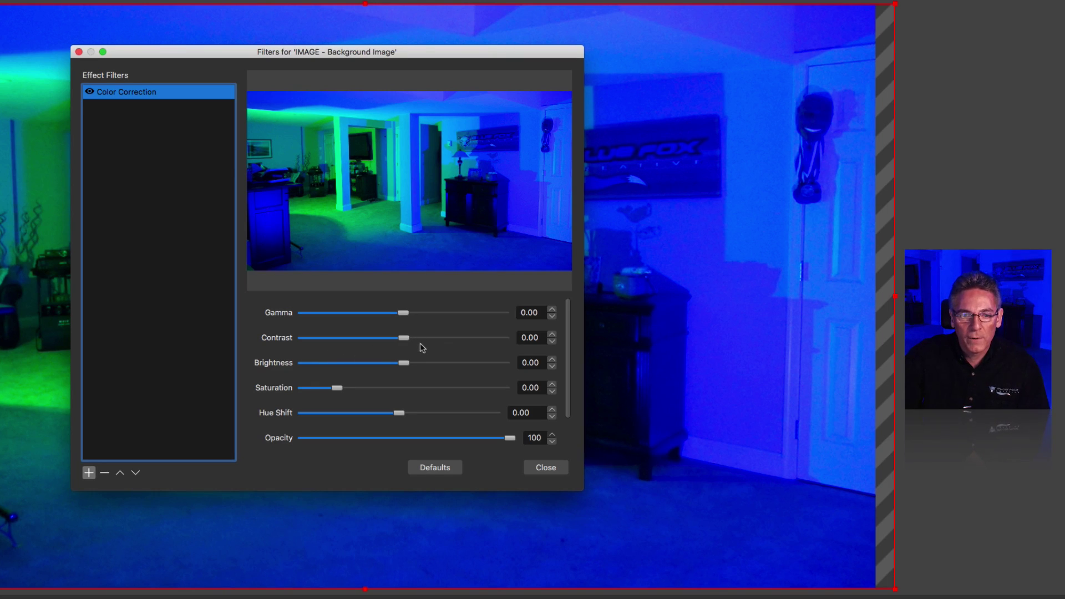
Set gamma -0.09, contrast 0.23, brightness -0.23, saturation 0.13 and hue shift 9.
left_click_drag(405, 317, 384, 367)
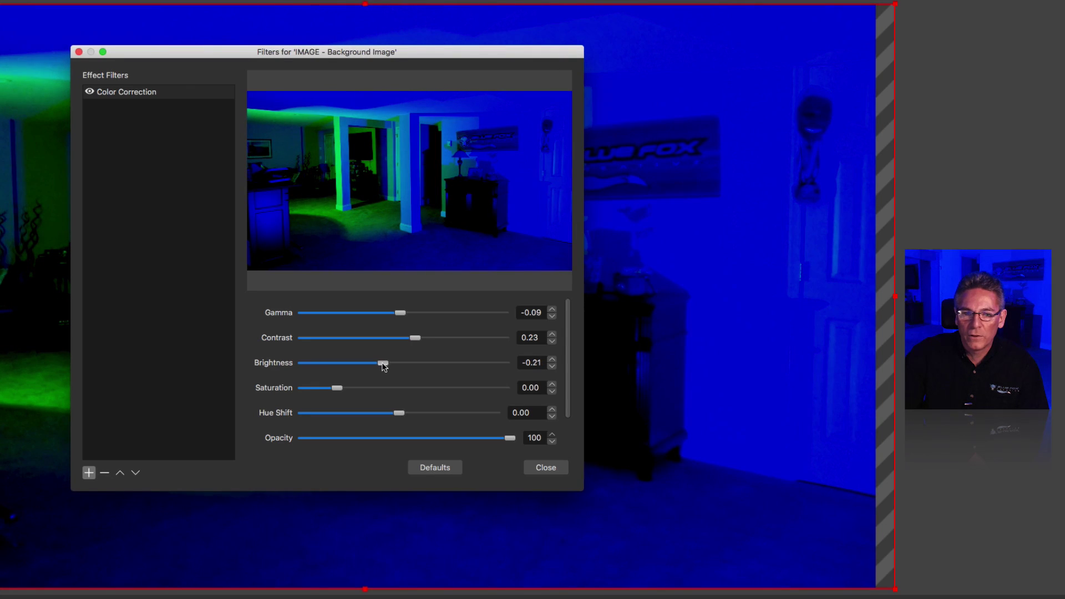
mouse_move(338, 389)
left_mouse_down()
mouse_move(361, 388)
mouse_move(345, 388)
left_mouse_up()
mouse_move(394, 415)
left_mouse_down()
mouse_move(309, 416)
mouse_move(442, 415)
mouse_move(345, 416)
mouse_move(403, 418)
left_mouse_up()
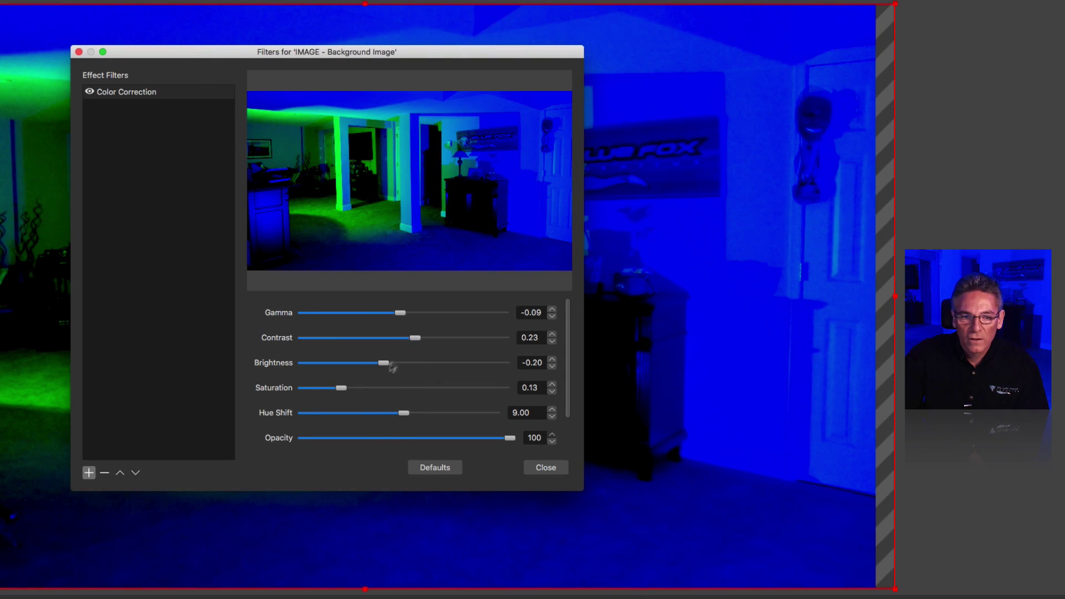
left_click_drag(385, 367, 381, 367)
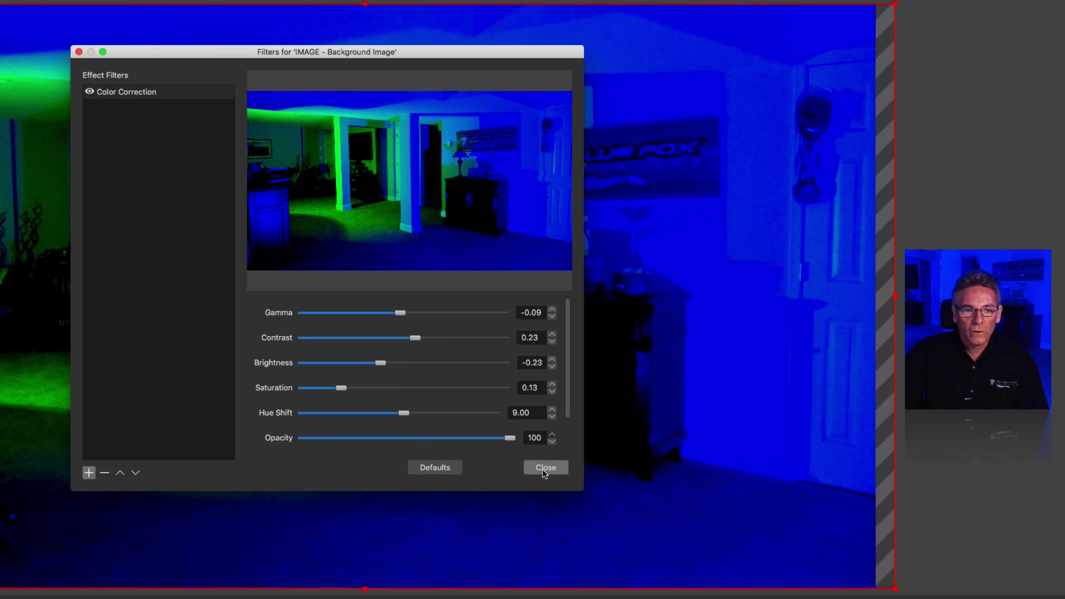
left_click(561, 471)
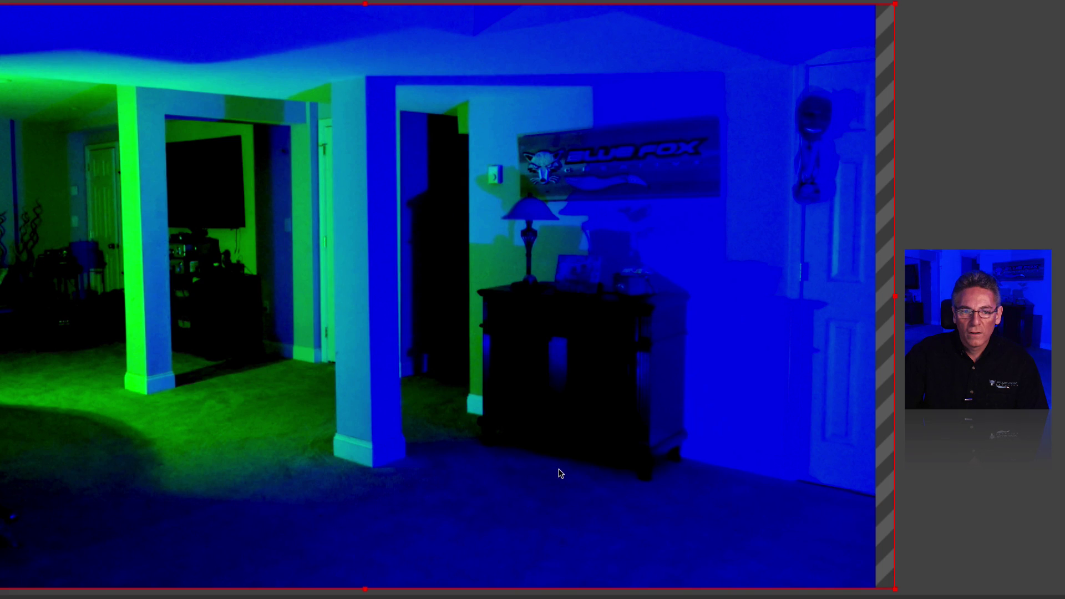
Add a Text (FreeType 2) source for the presenter and type the presenter's name as its text.
key("Escape")
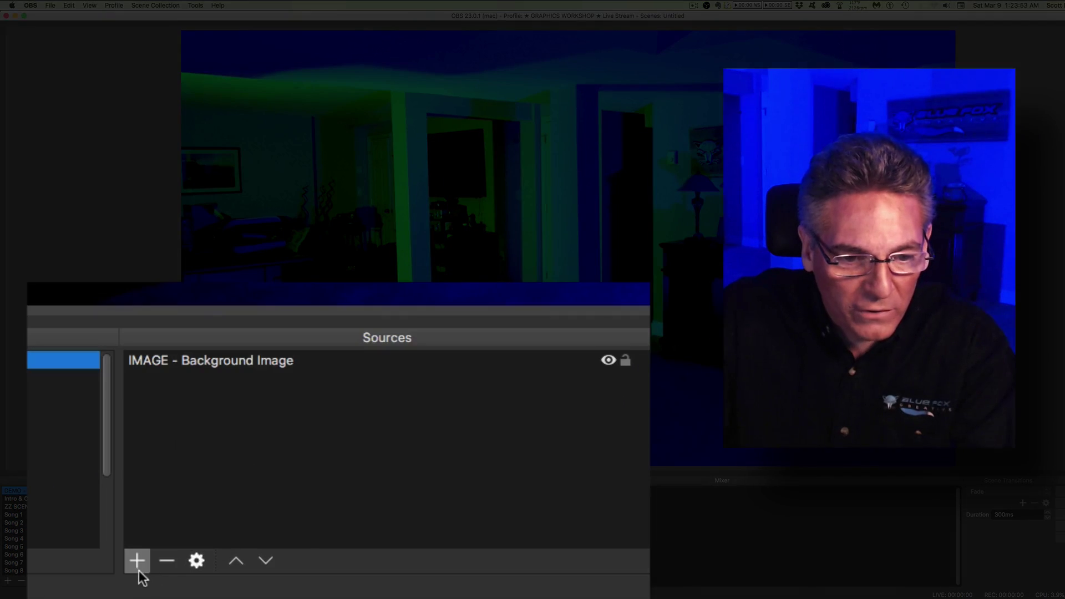
left_click(248, 580)
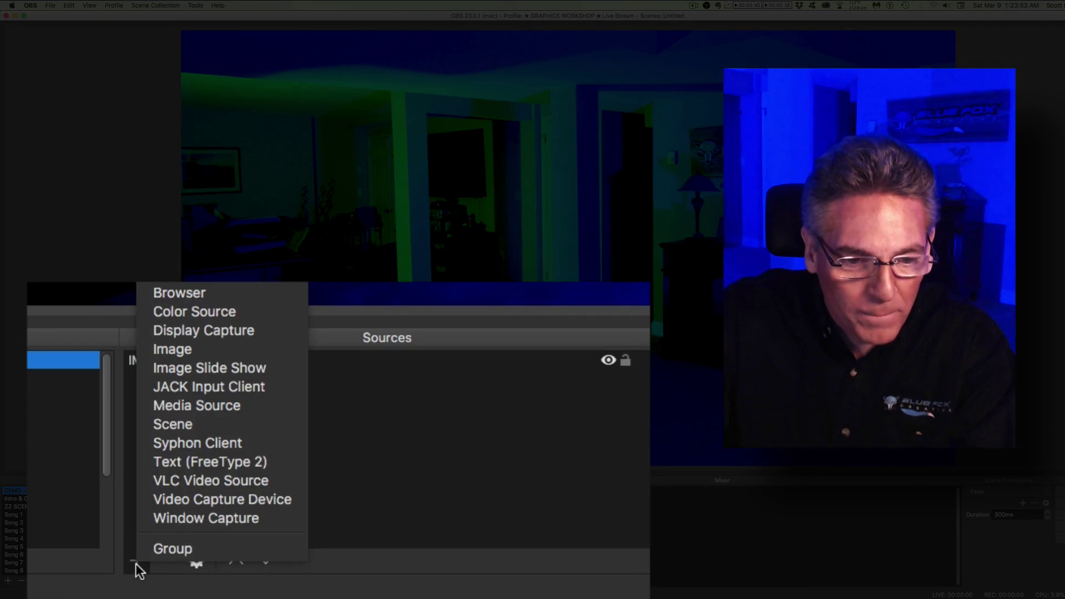
left_click(241, 464)
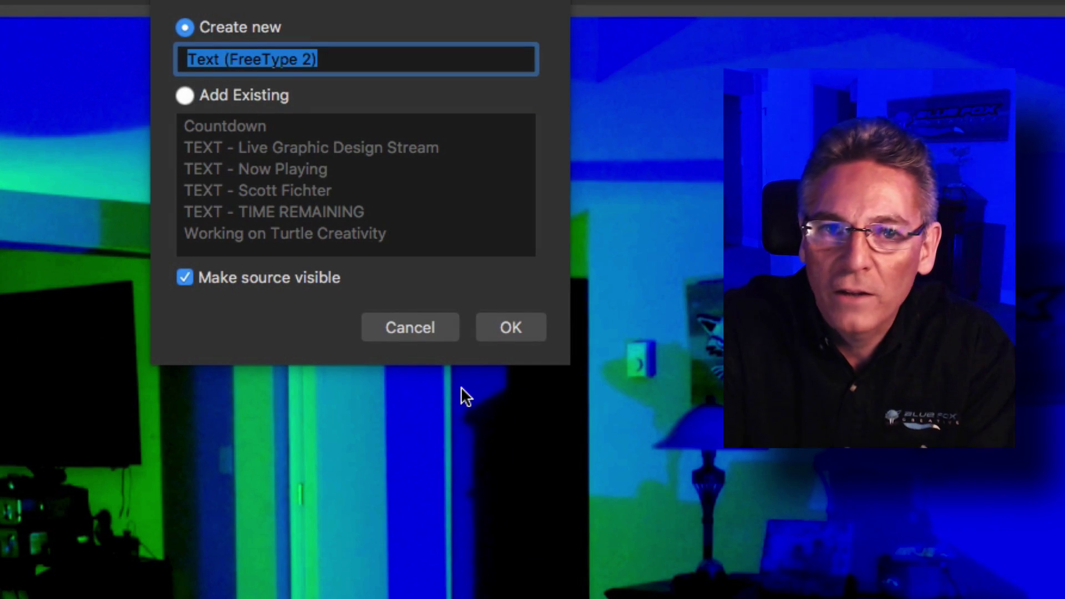
type("TEX")
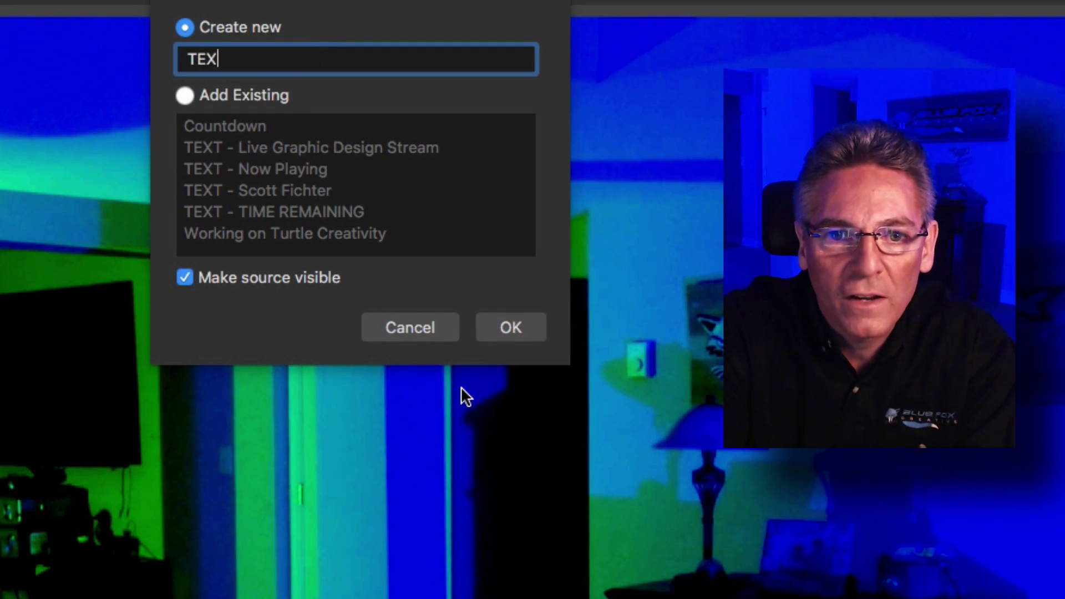
type("T - ")
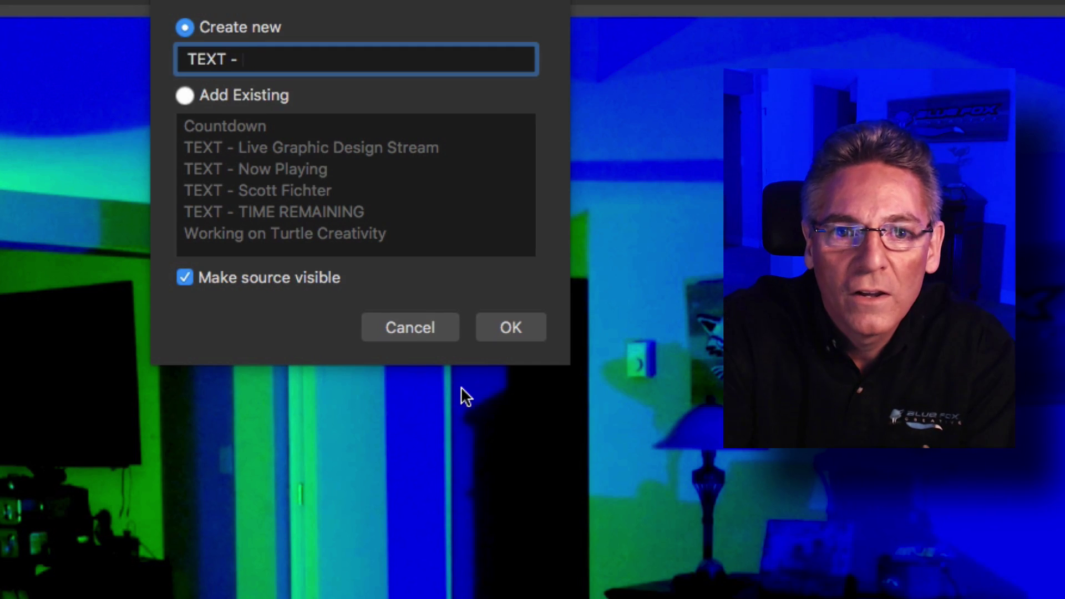
type("Scott")
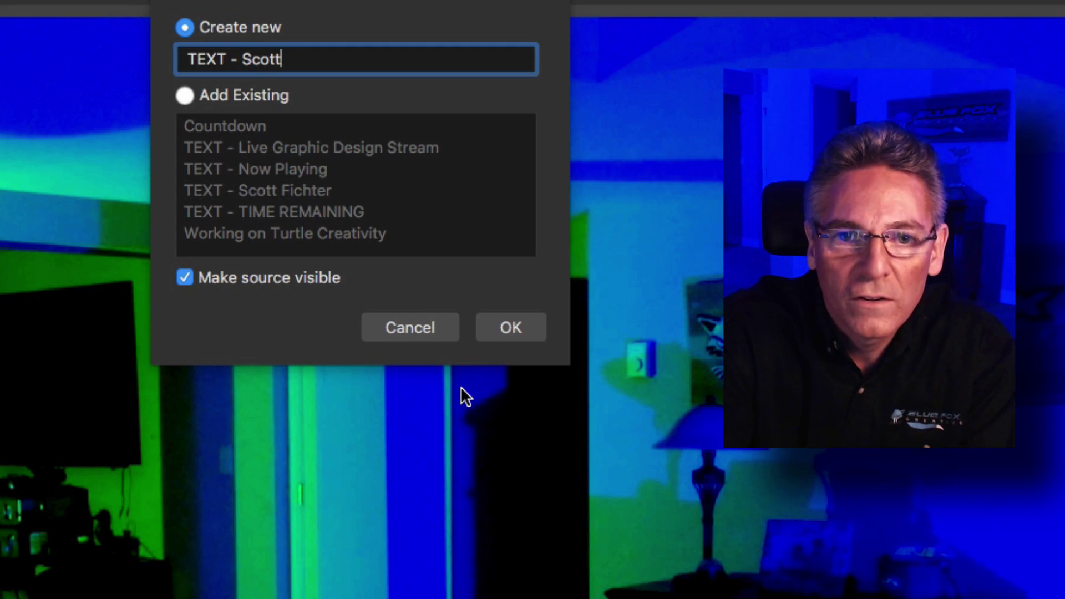
type("s's Name")
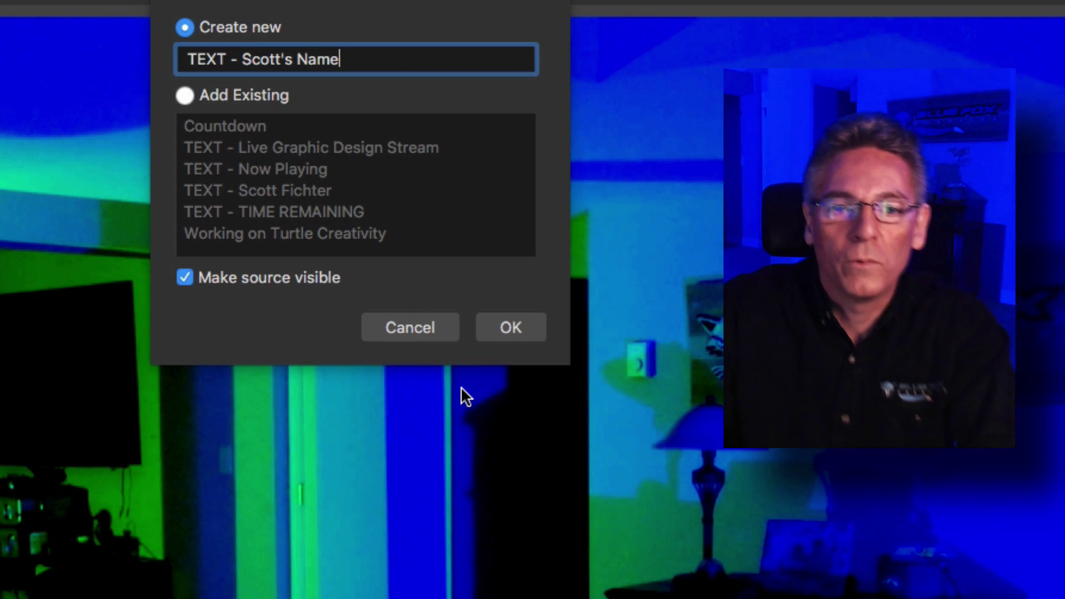
left_click(504, 331)
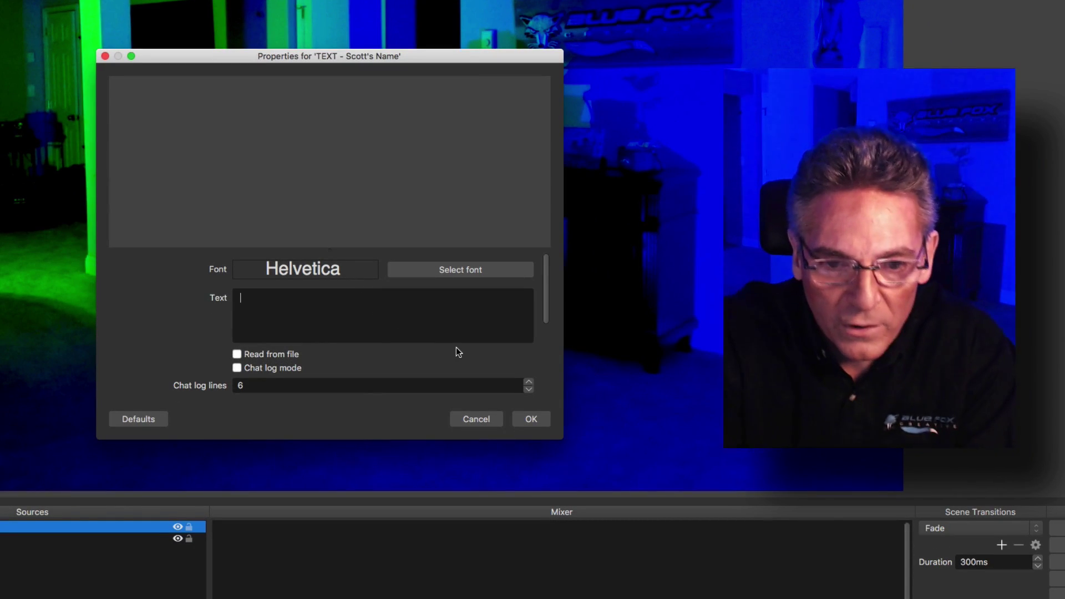
type("Scott Fichter")
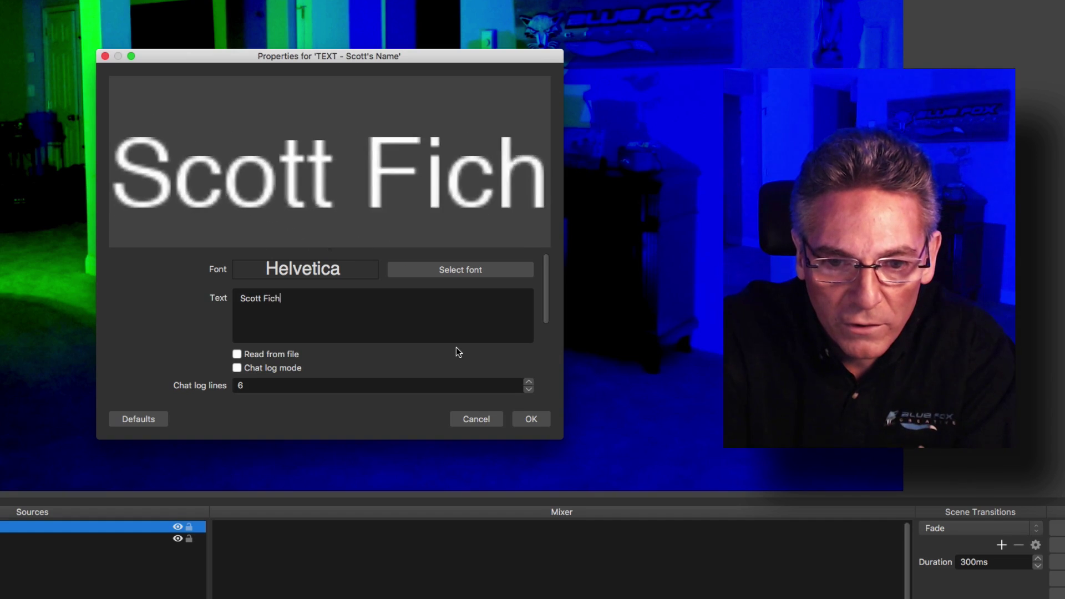
Set the name text's font to Back to Black Demo at size 288.
left_click(443, 271)
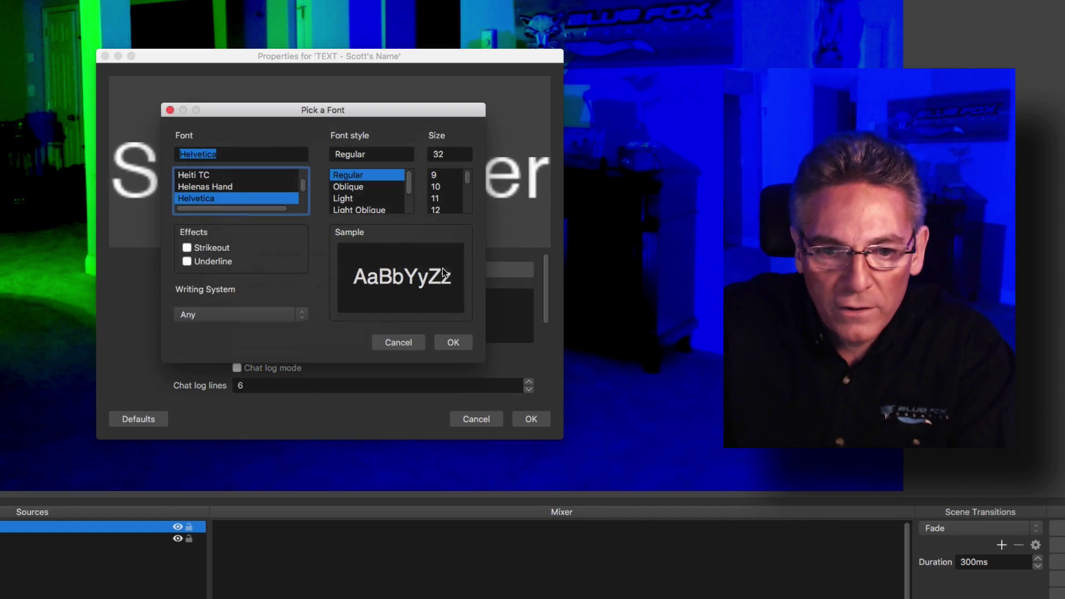
scroll(290, 198, "down", 15)
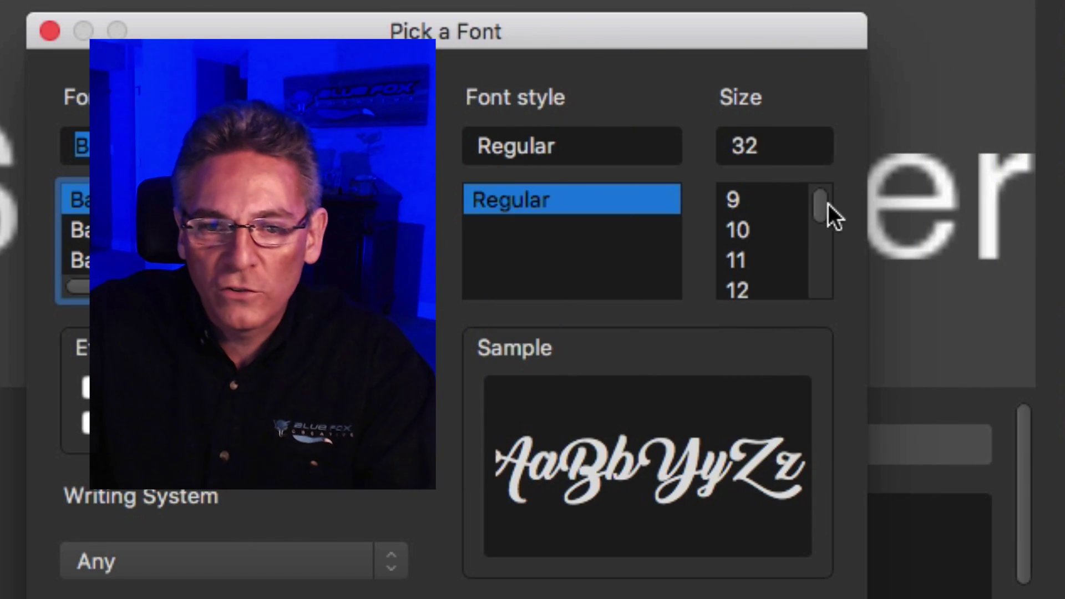
left_click_drag(828, 204, 833, 296)
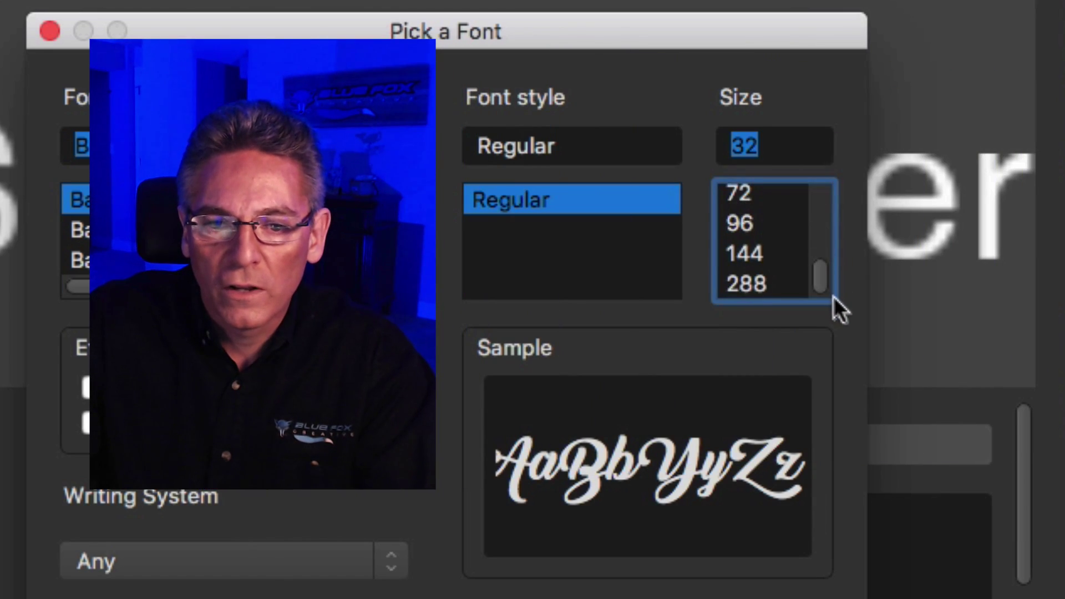
left_click(765, 284)
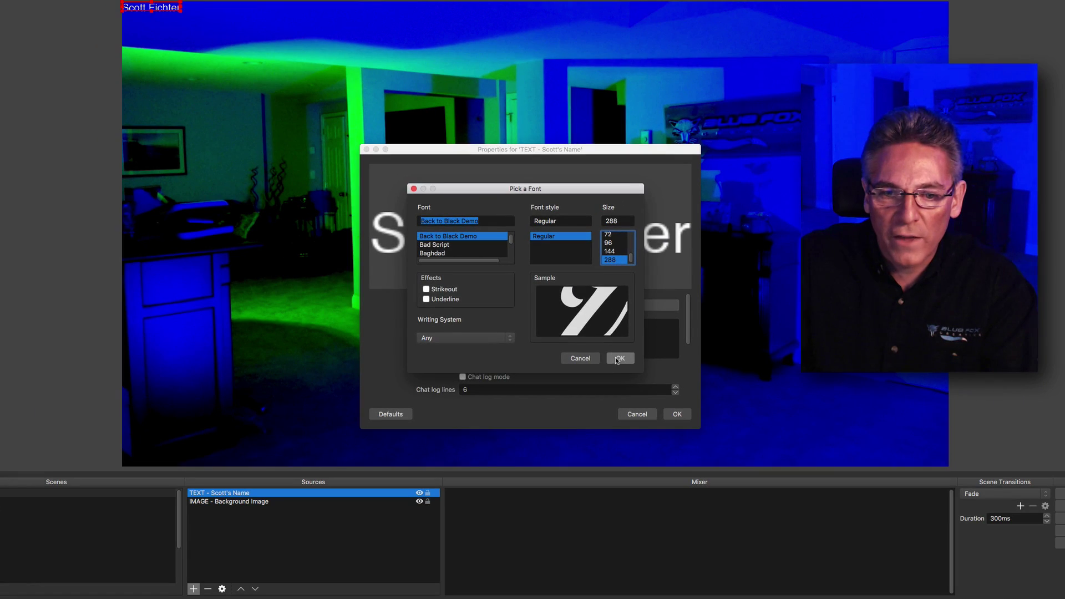
left_click(617, 360)
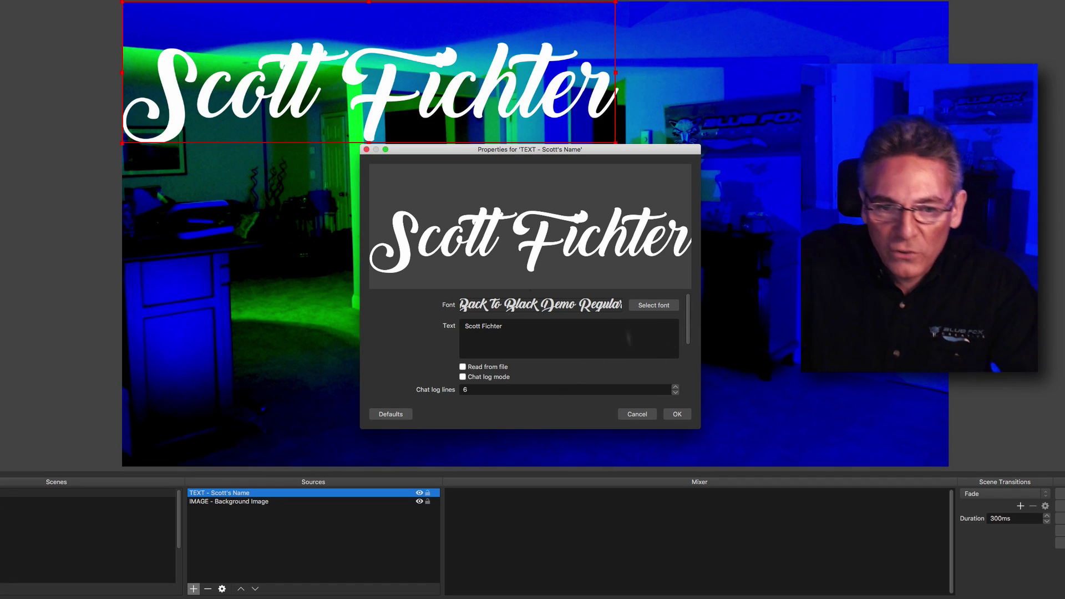
Set both Color 1 and Color 2 of the name text to yellow.
scroll(603, 337, "down", 3)
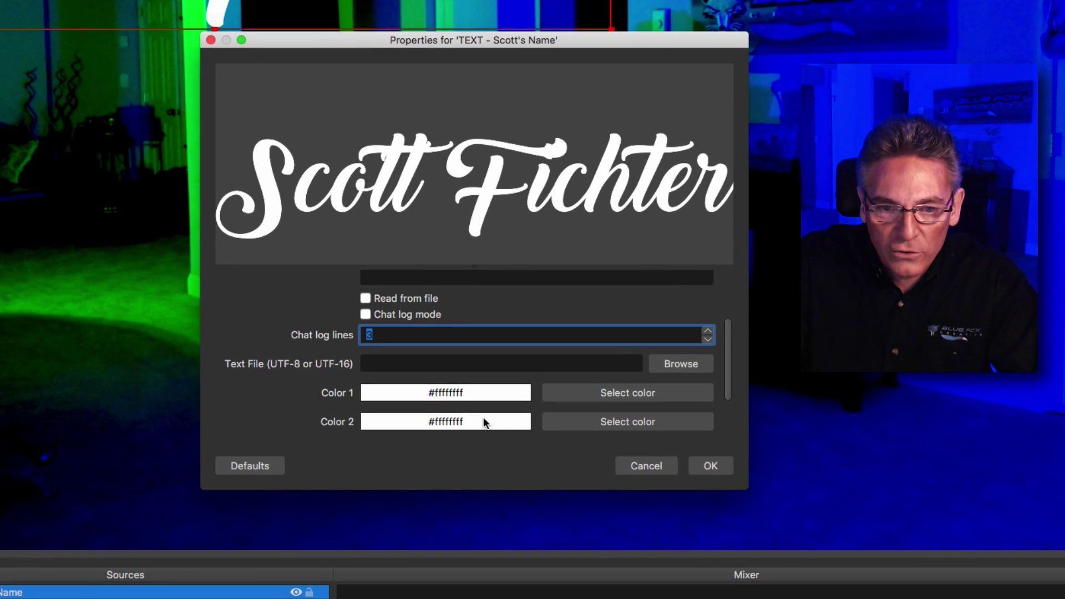
left_click(589, 394)
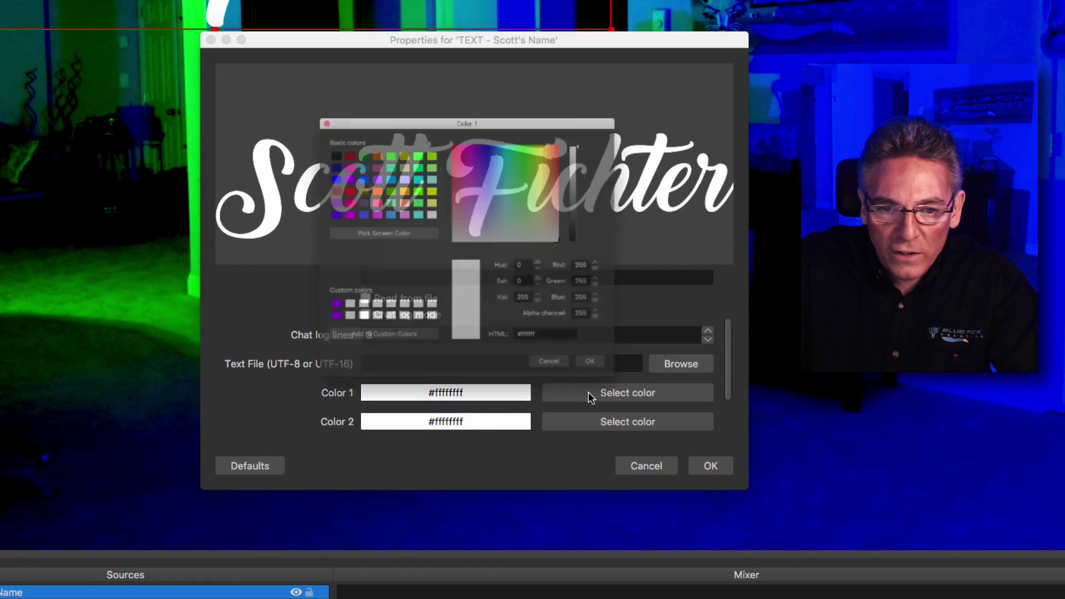
left_click(413, 172)
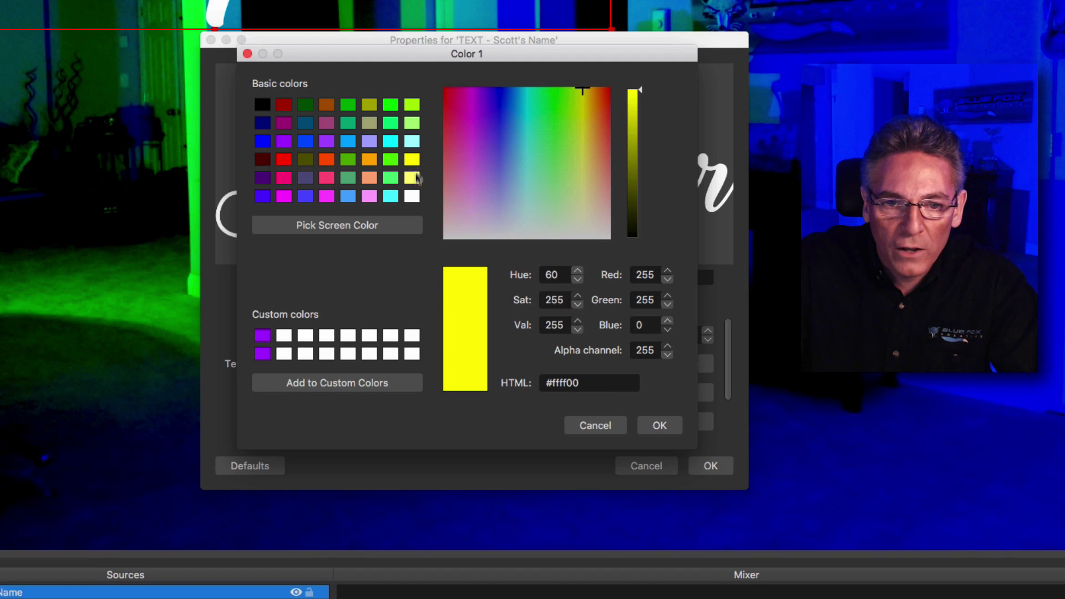
left_click(660, 425)
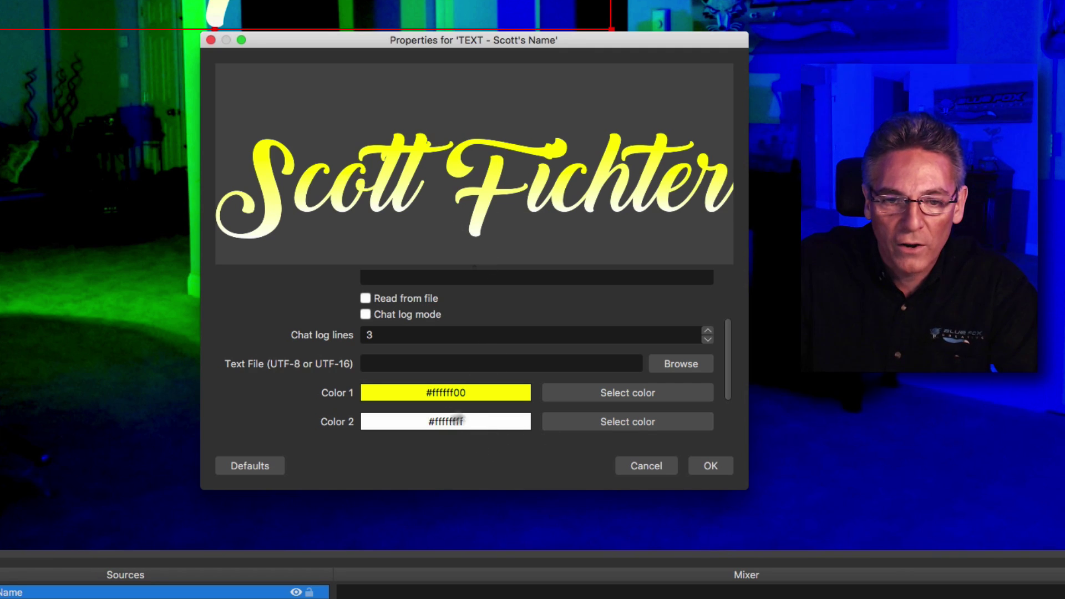
left_click(562, 426)
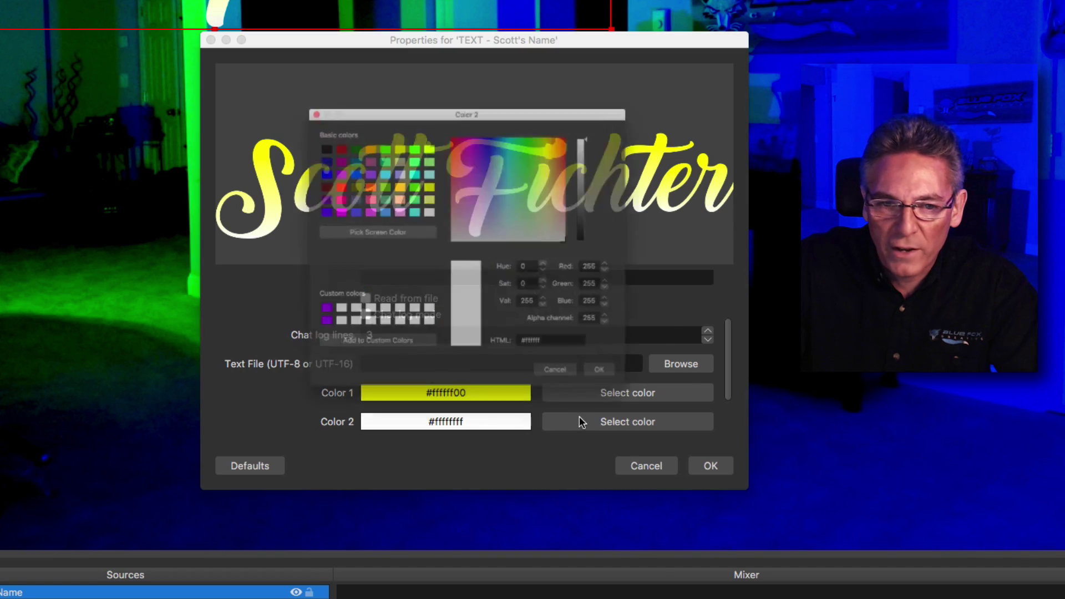
left_click(411, 159)
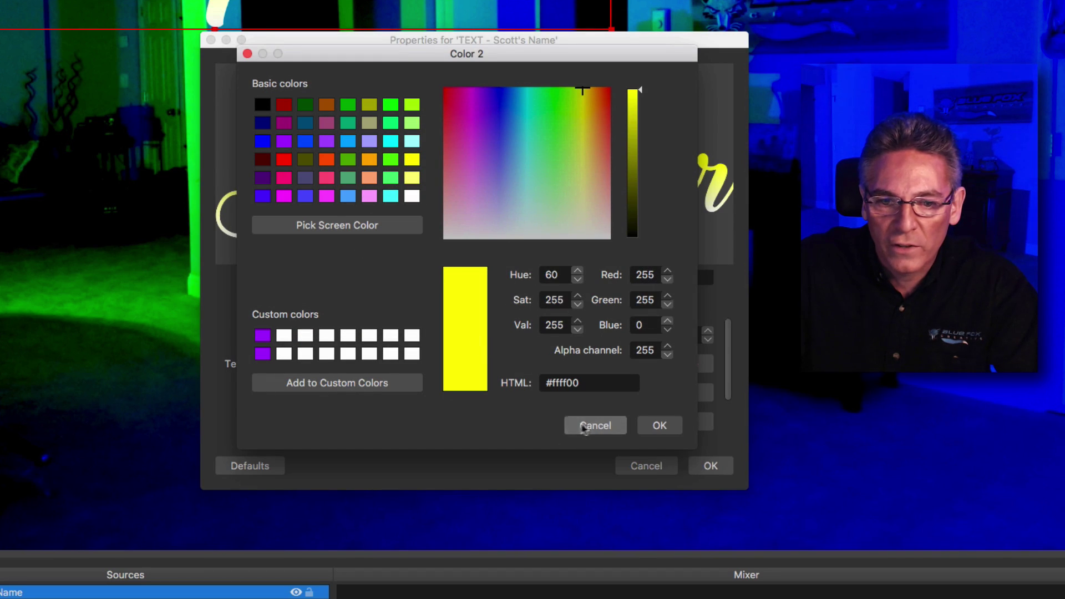
left_click(647, 428)
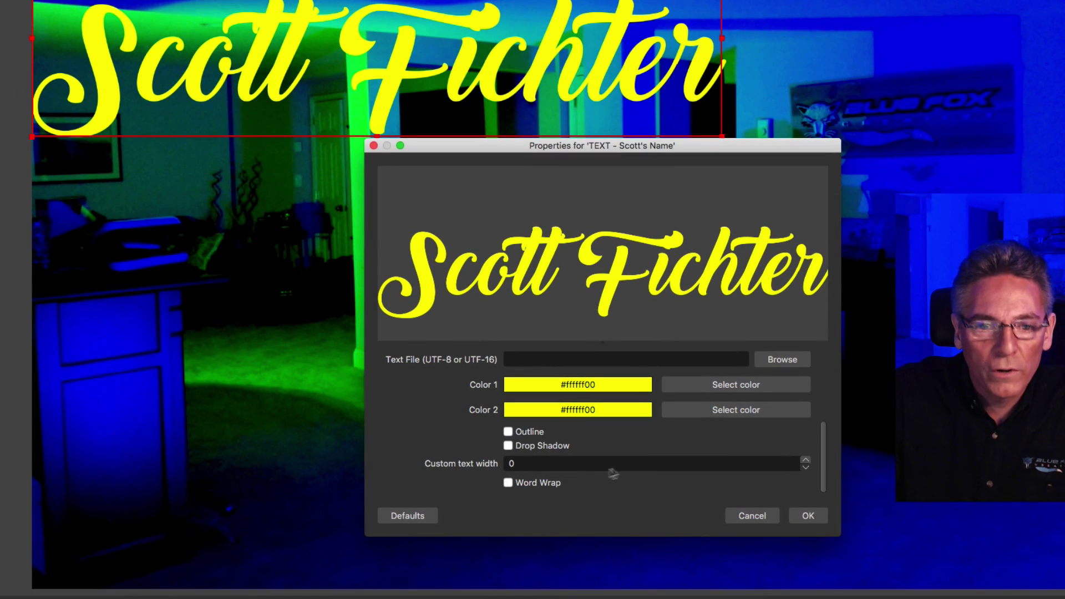
Add a drop shadow and outline, apply, and move the title toward the top centre.
left_click(510, 447)
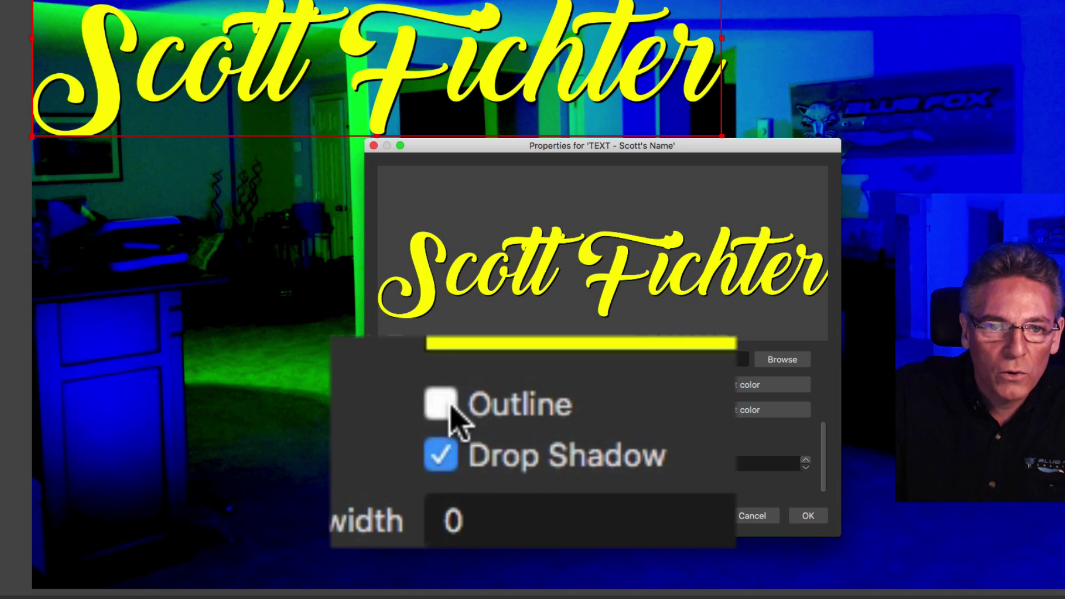
left_click(508, 432)
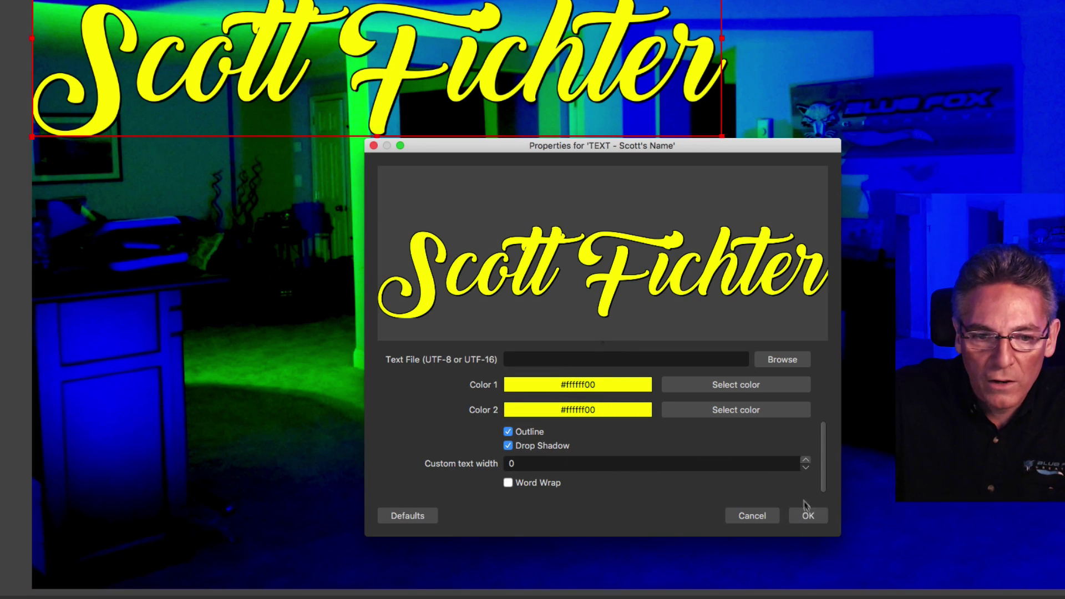
left_click(808, 517)
left_click_drag(394, 81, 627, 200)
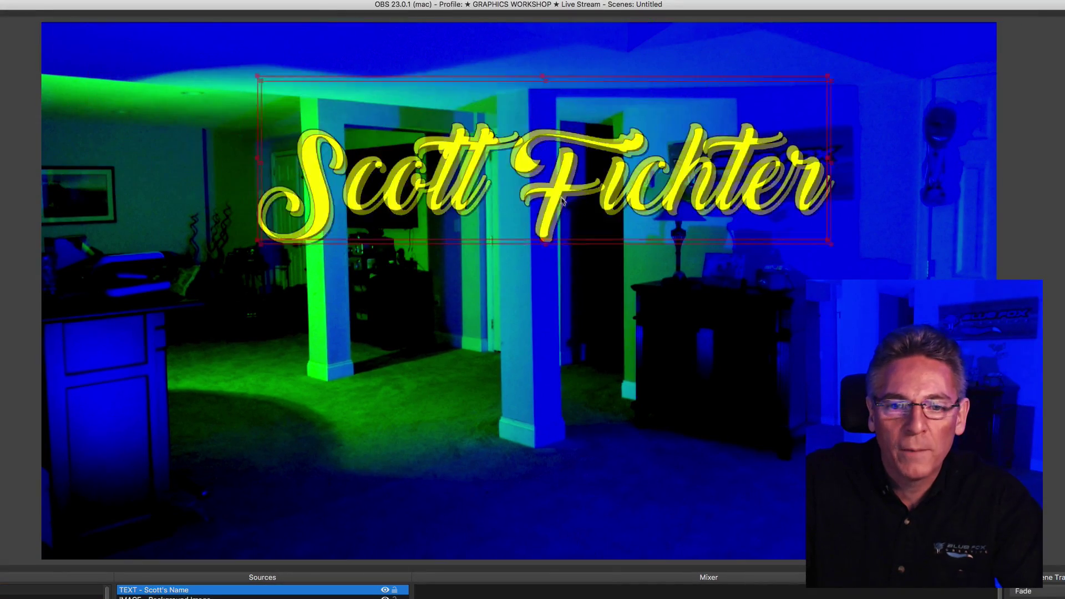
left_click_drag(535, 235, 536, 201)
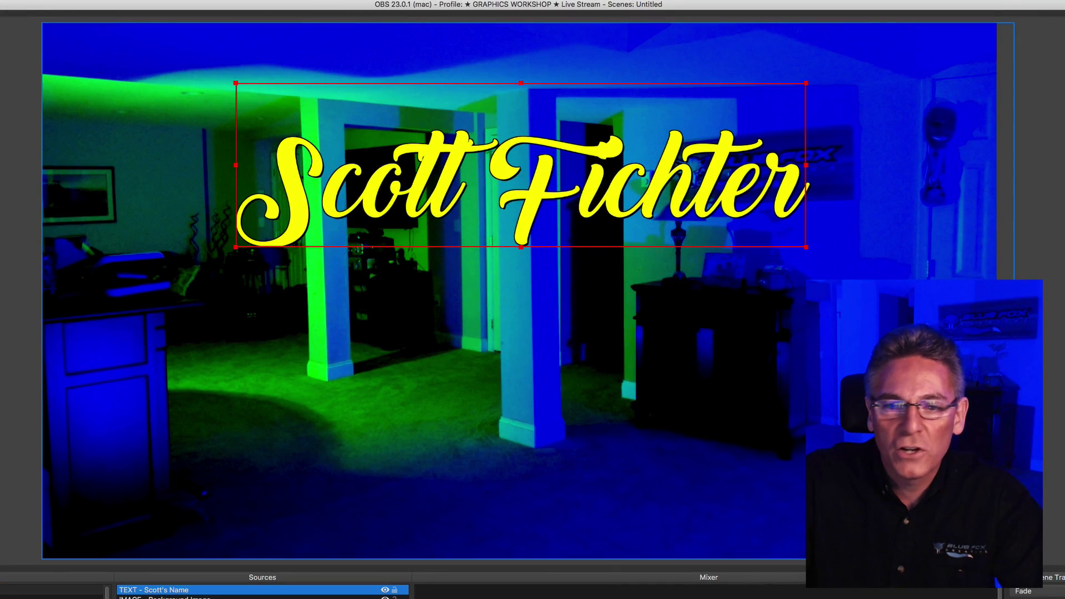
Enlarge the yellow name title by its corner handle and re-centre it near the top.
left_click_drag(806, 250, 856, 256)
left_click_drag(735, 213, 709, 196)
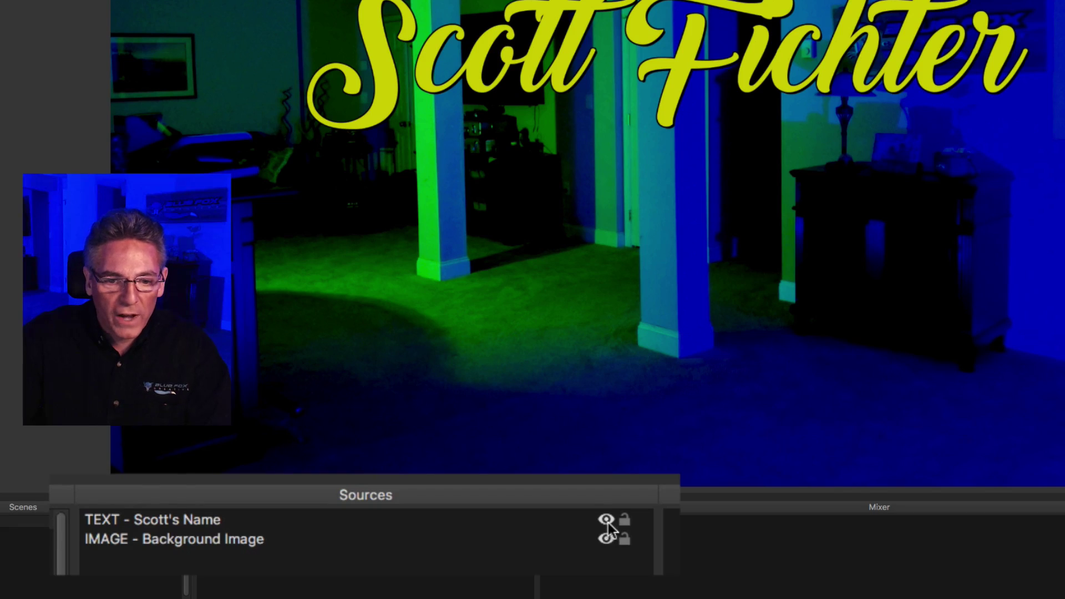
Hide the name title source and shift the background image left and down.
left_click(606, 520)
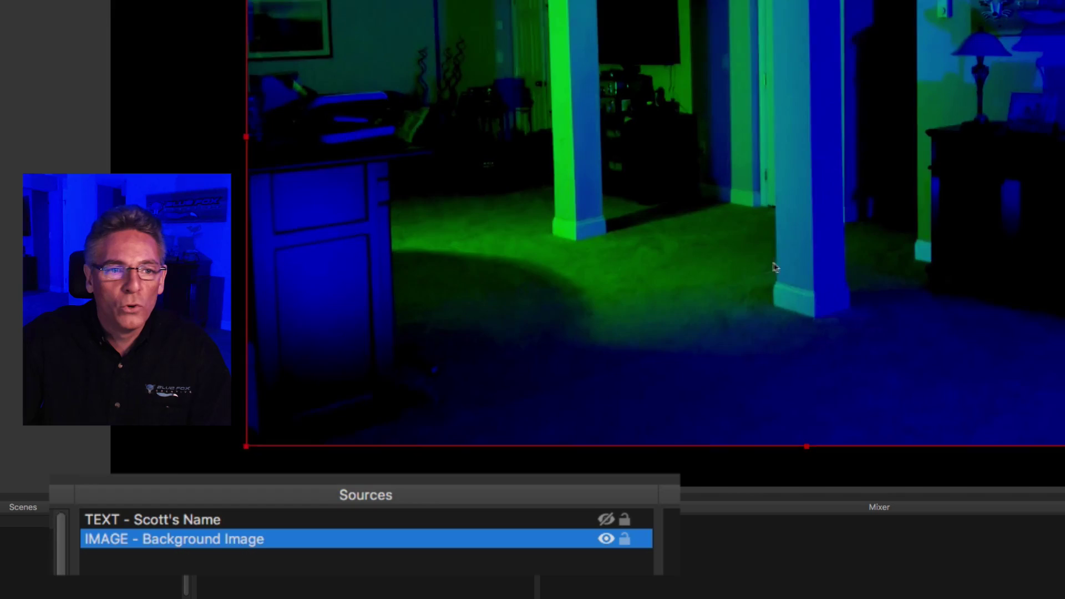
left_click_drag(772, 266, 645, 314)
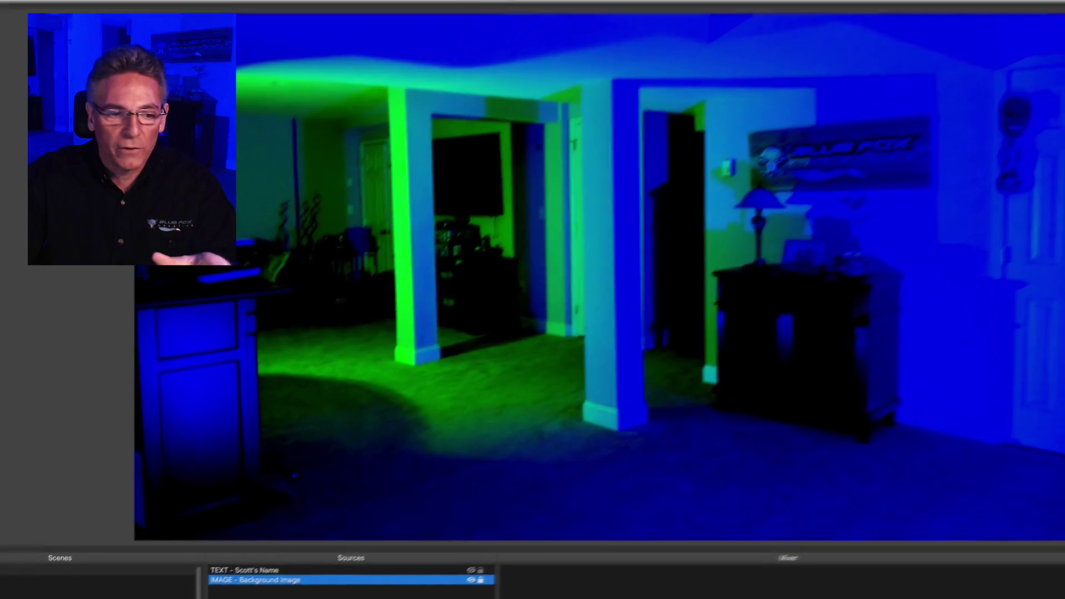
Return to DEMO - Intro and add the existing TEXT - Graphic Workshop text source to it.
left_click(104, 363)
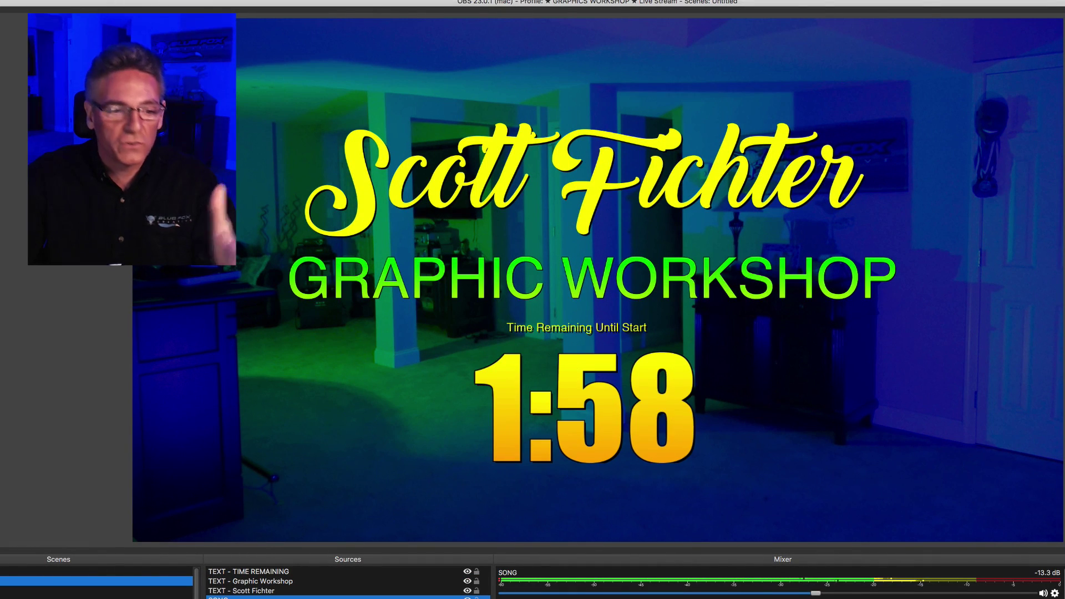
left_click(97, 571)
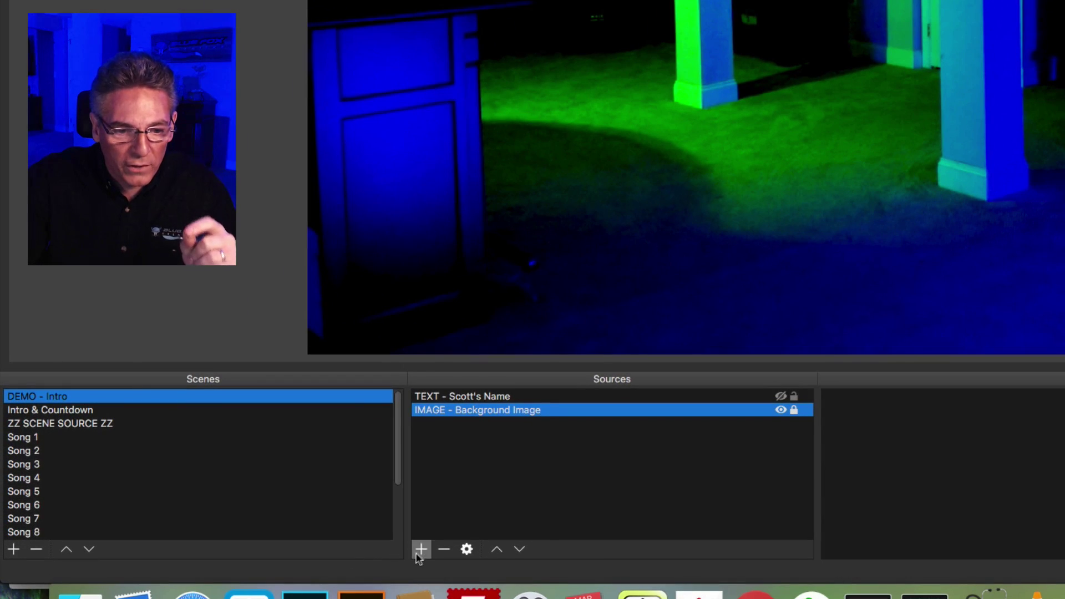
left_click(420, 550)
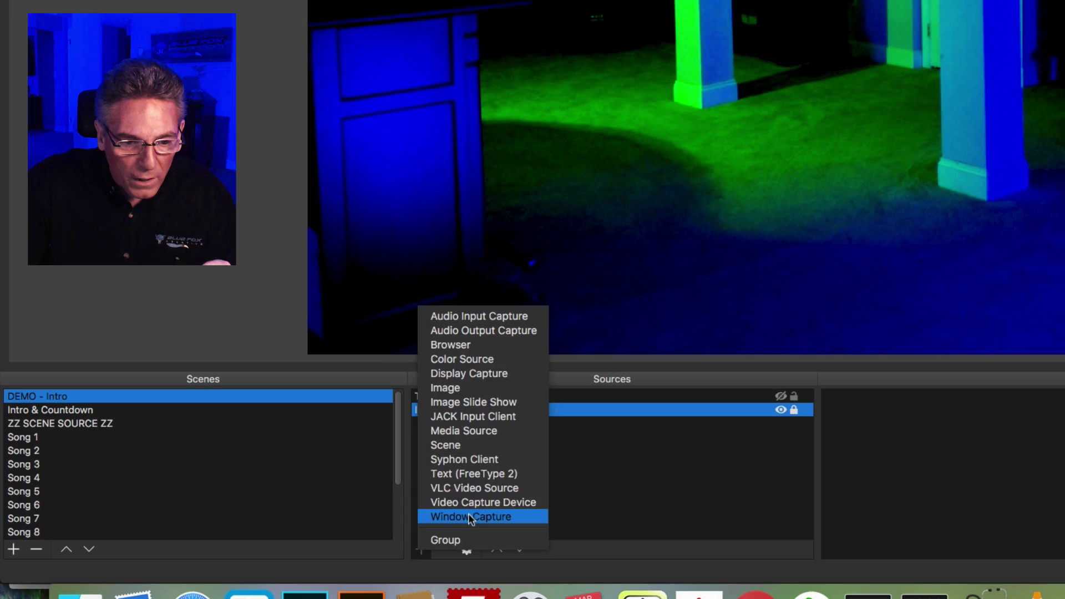
left_click(464, 476)
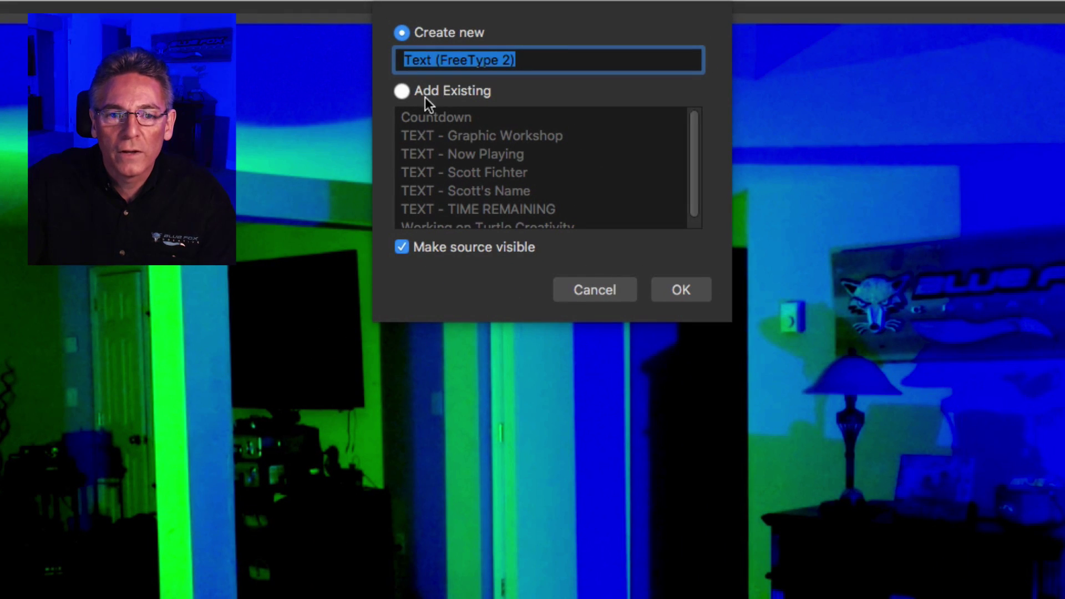
left_click(408, 93)
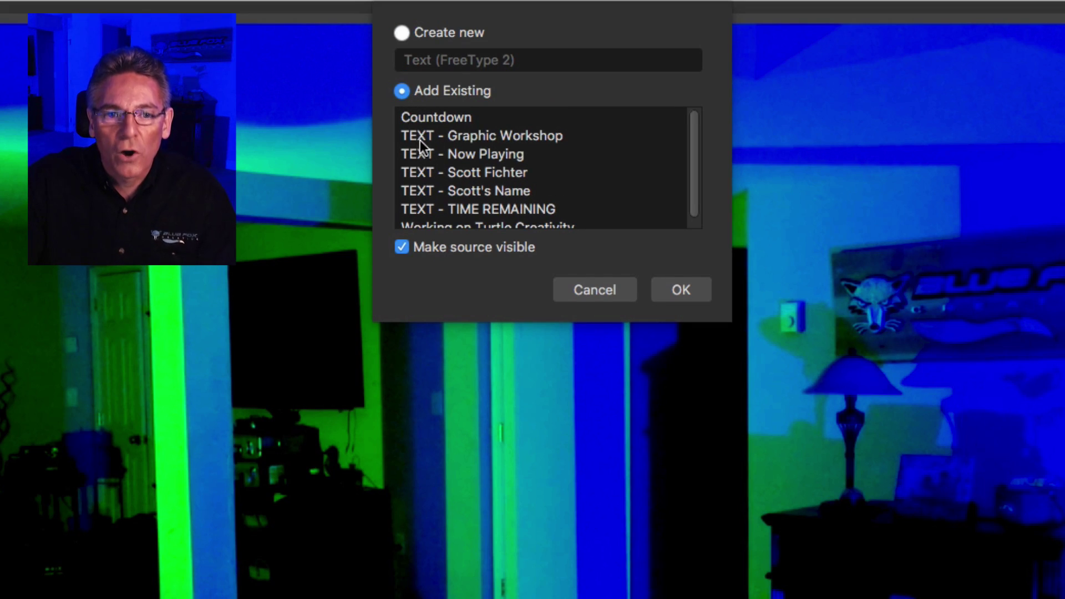
left_click(459, 138)
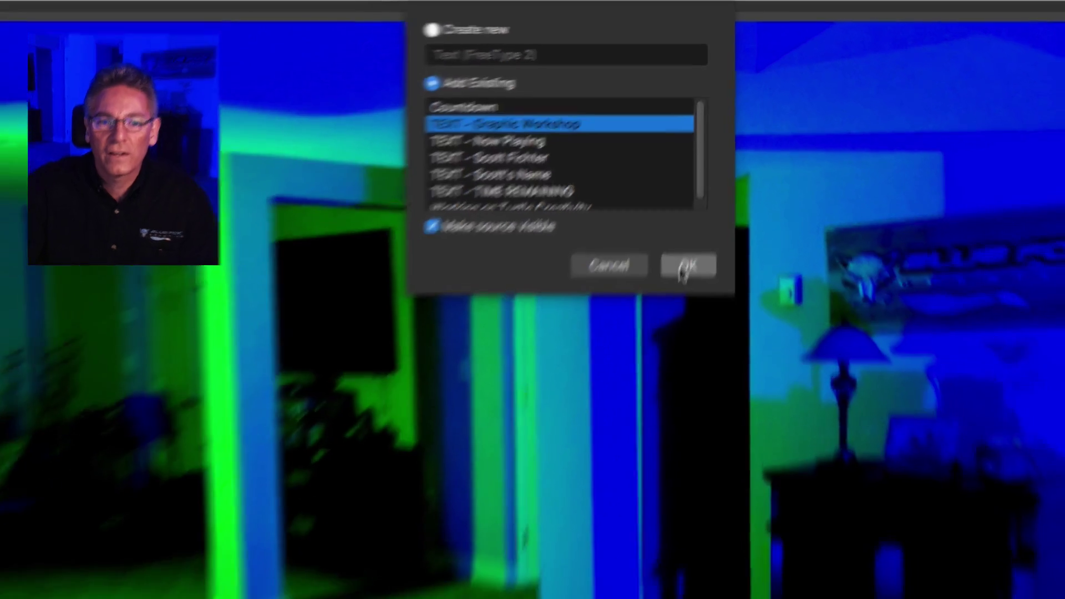
left_click(687, 266)
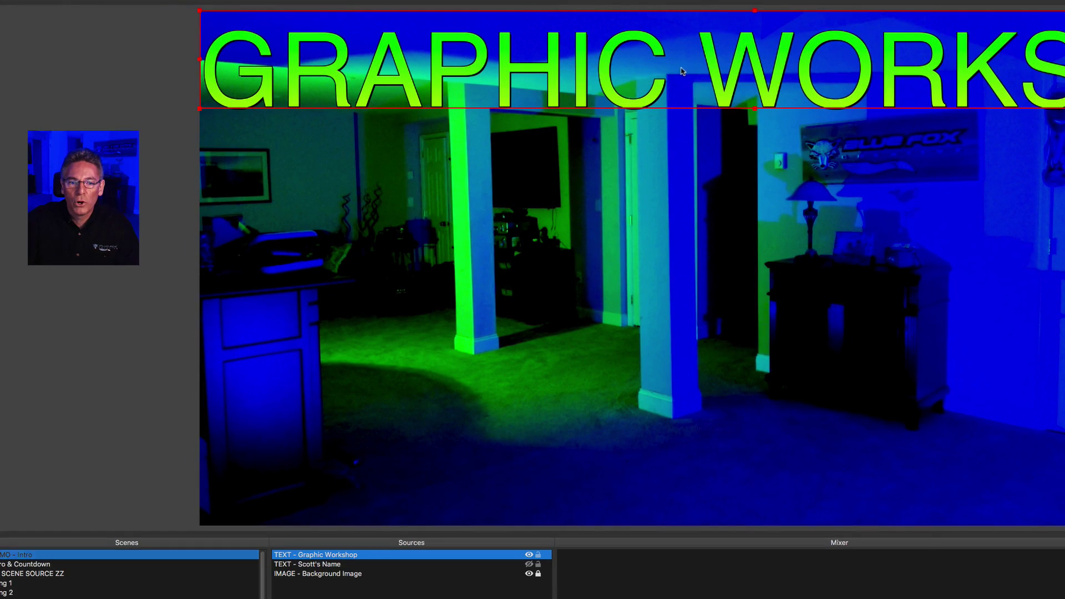
Shrink GRAPHIC WORKSHOP, unhide the Scott Fichter title, and stack the title directly above it.
left_click_drag(201, 277, 629, 235)
left_click_drag(750, 235, 458, 308)
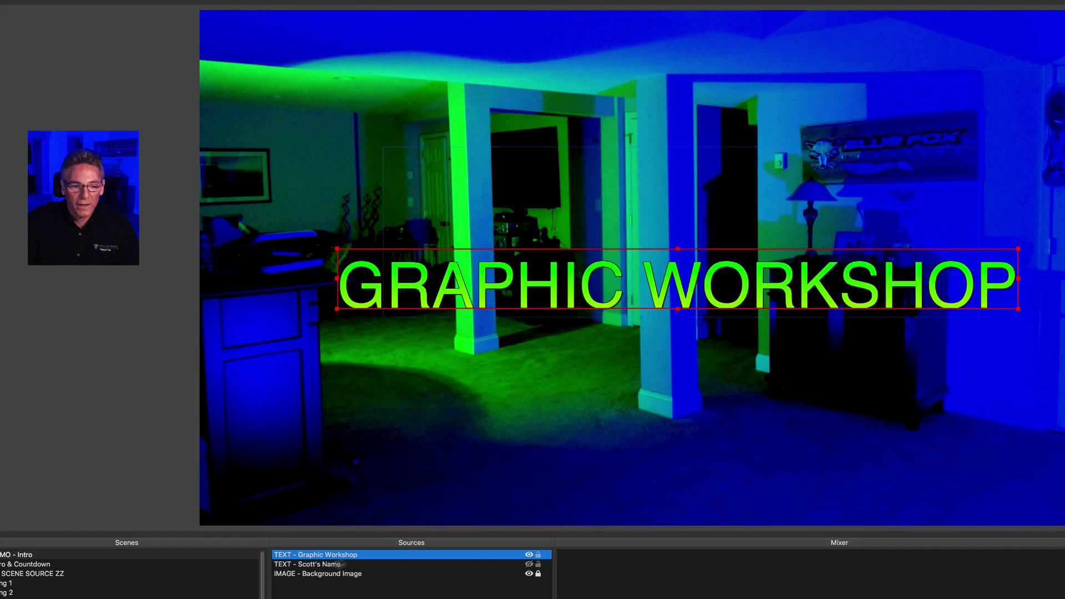
left_click(529, 565)
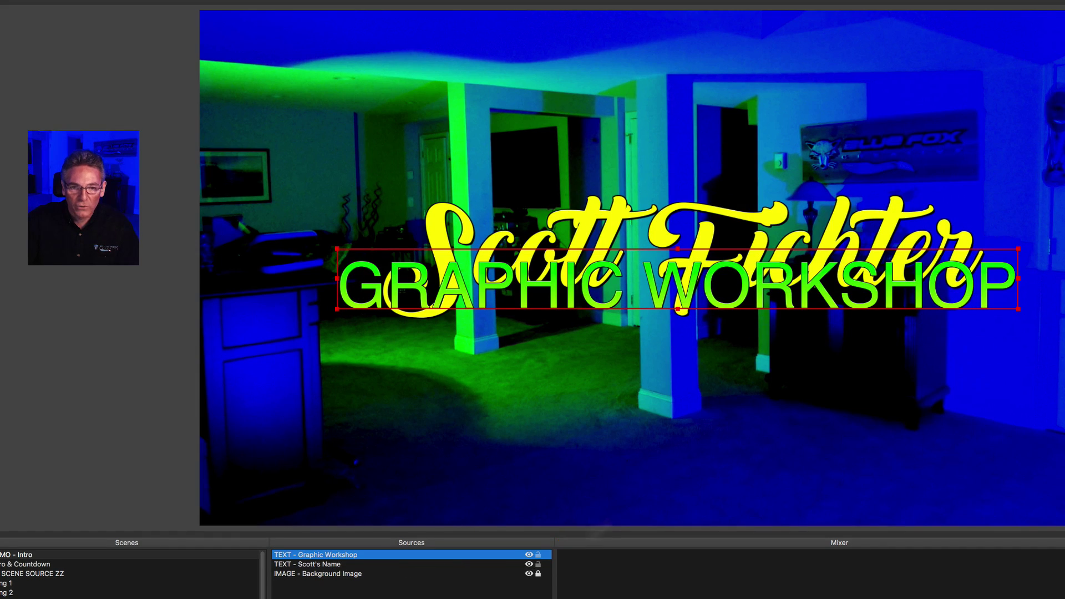
left_click_drag(617, 242, 598, 147)
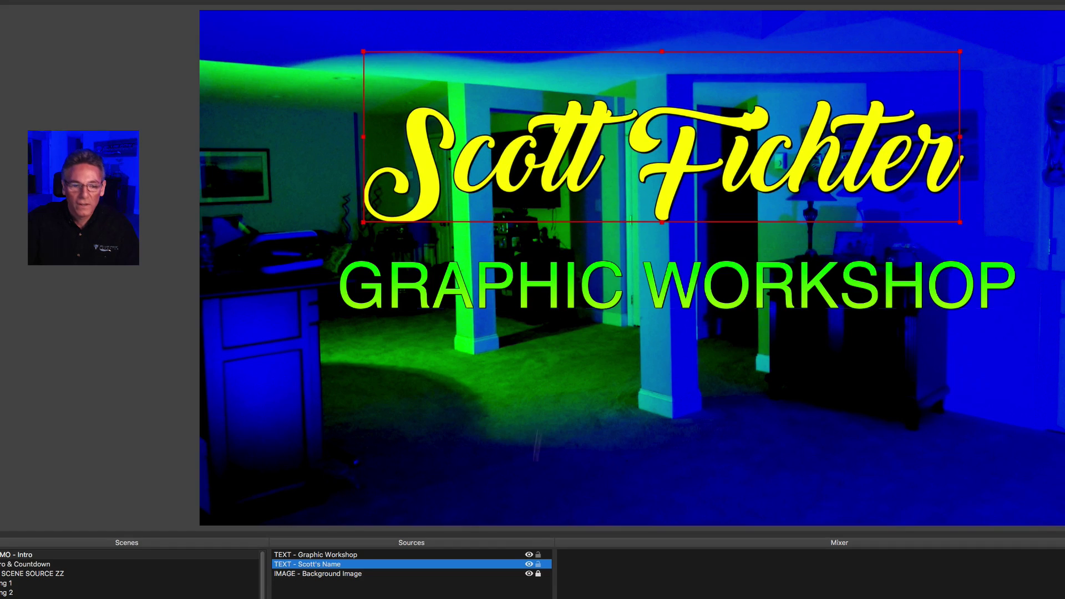
left_click_drag(714, 270, 690, 270)
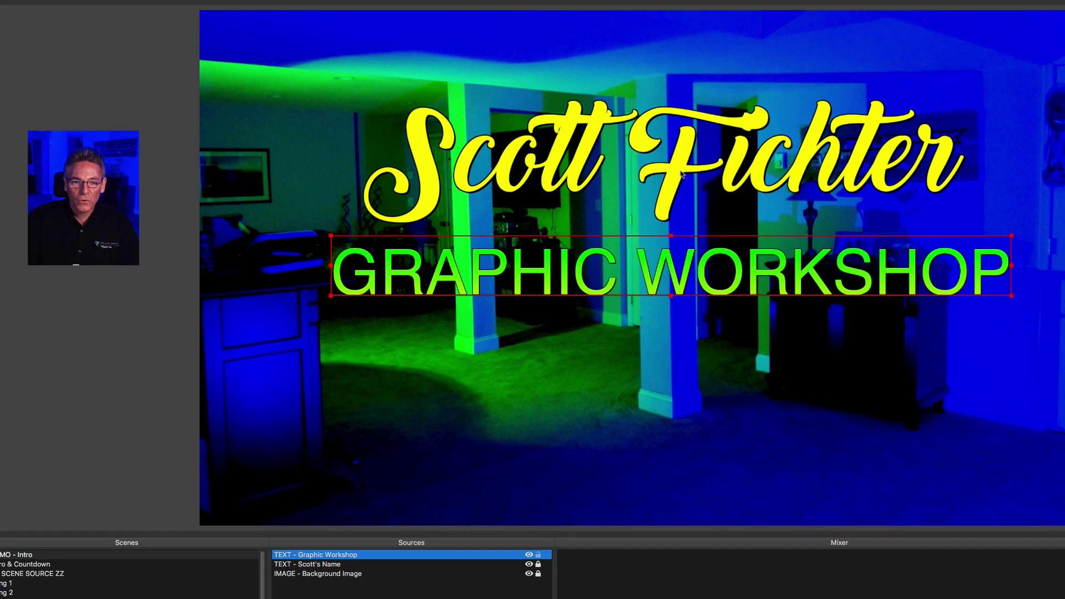